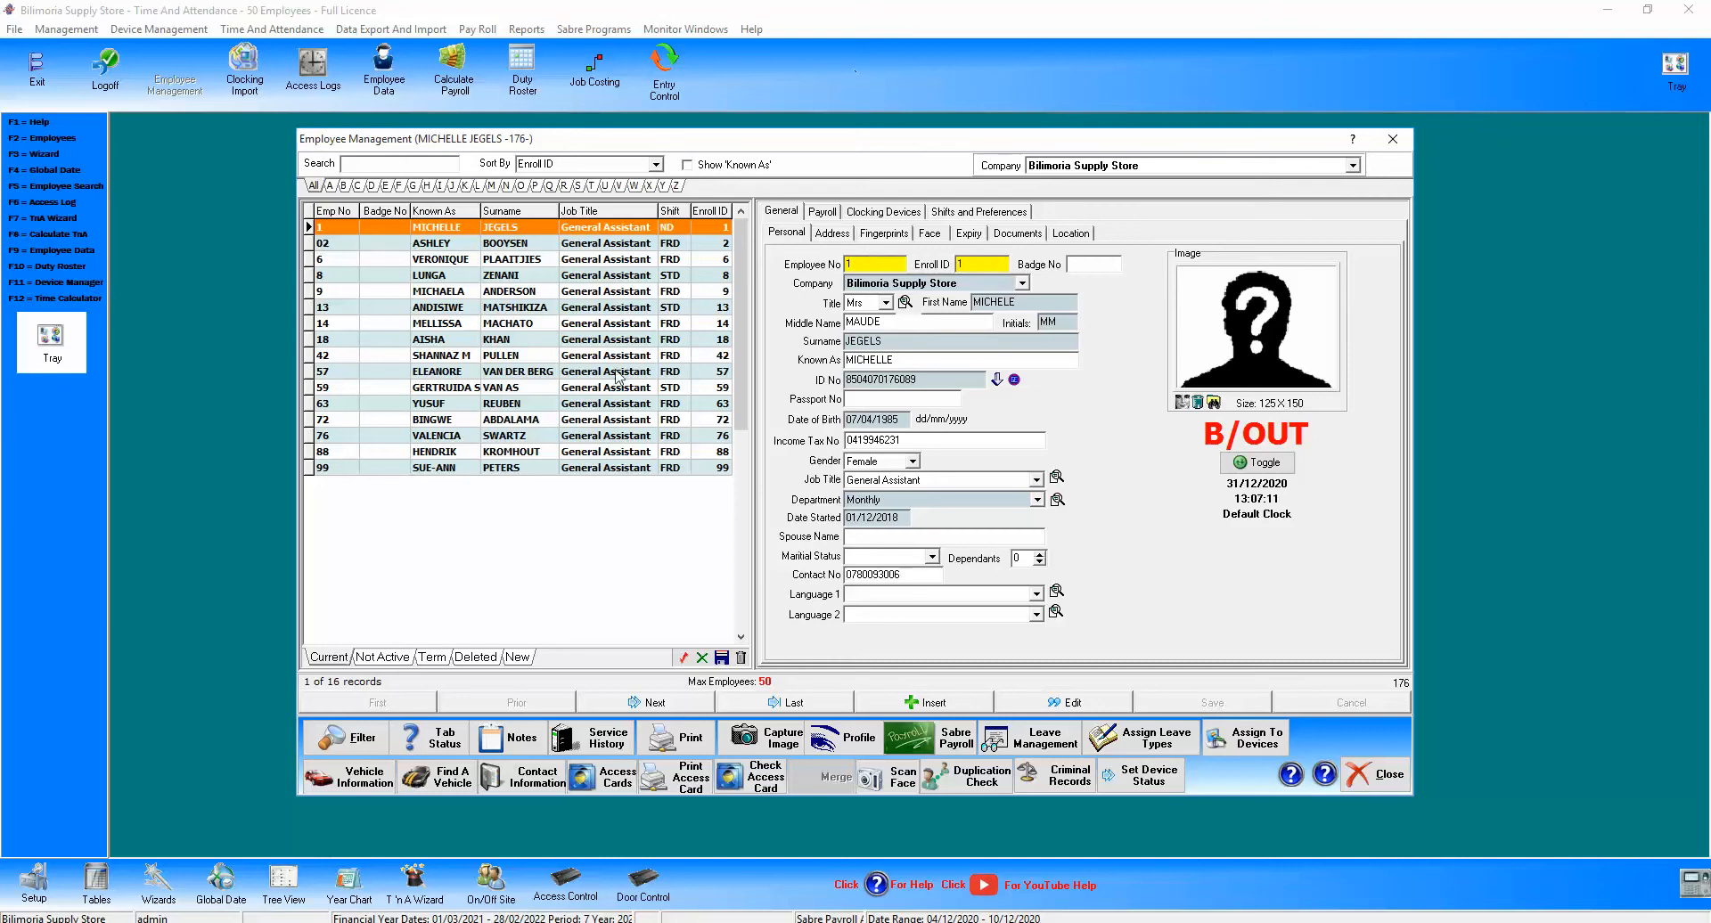
# Look through the current employees and the deleted employees, ending on the current list.
pyautogui.click(613, 467)
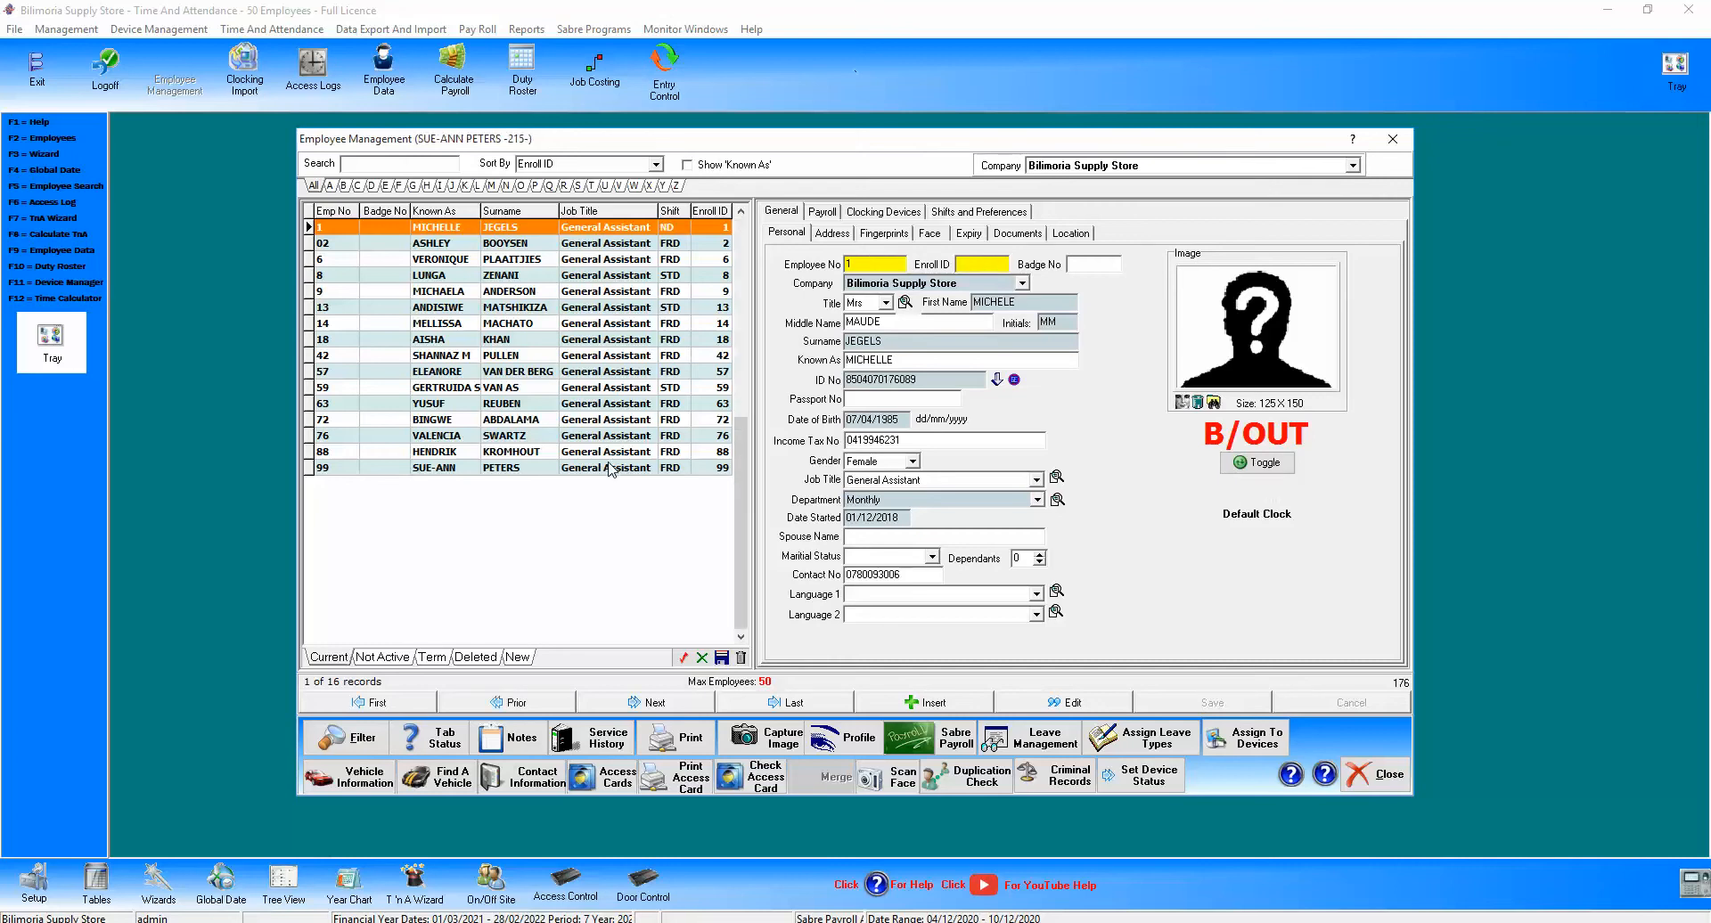
pyautogui.click(608, 354)
pyautogui.click(598, 261)
pyautogui.click(596, 228)
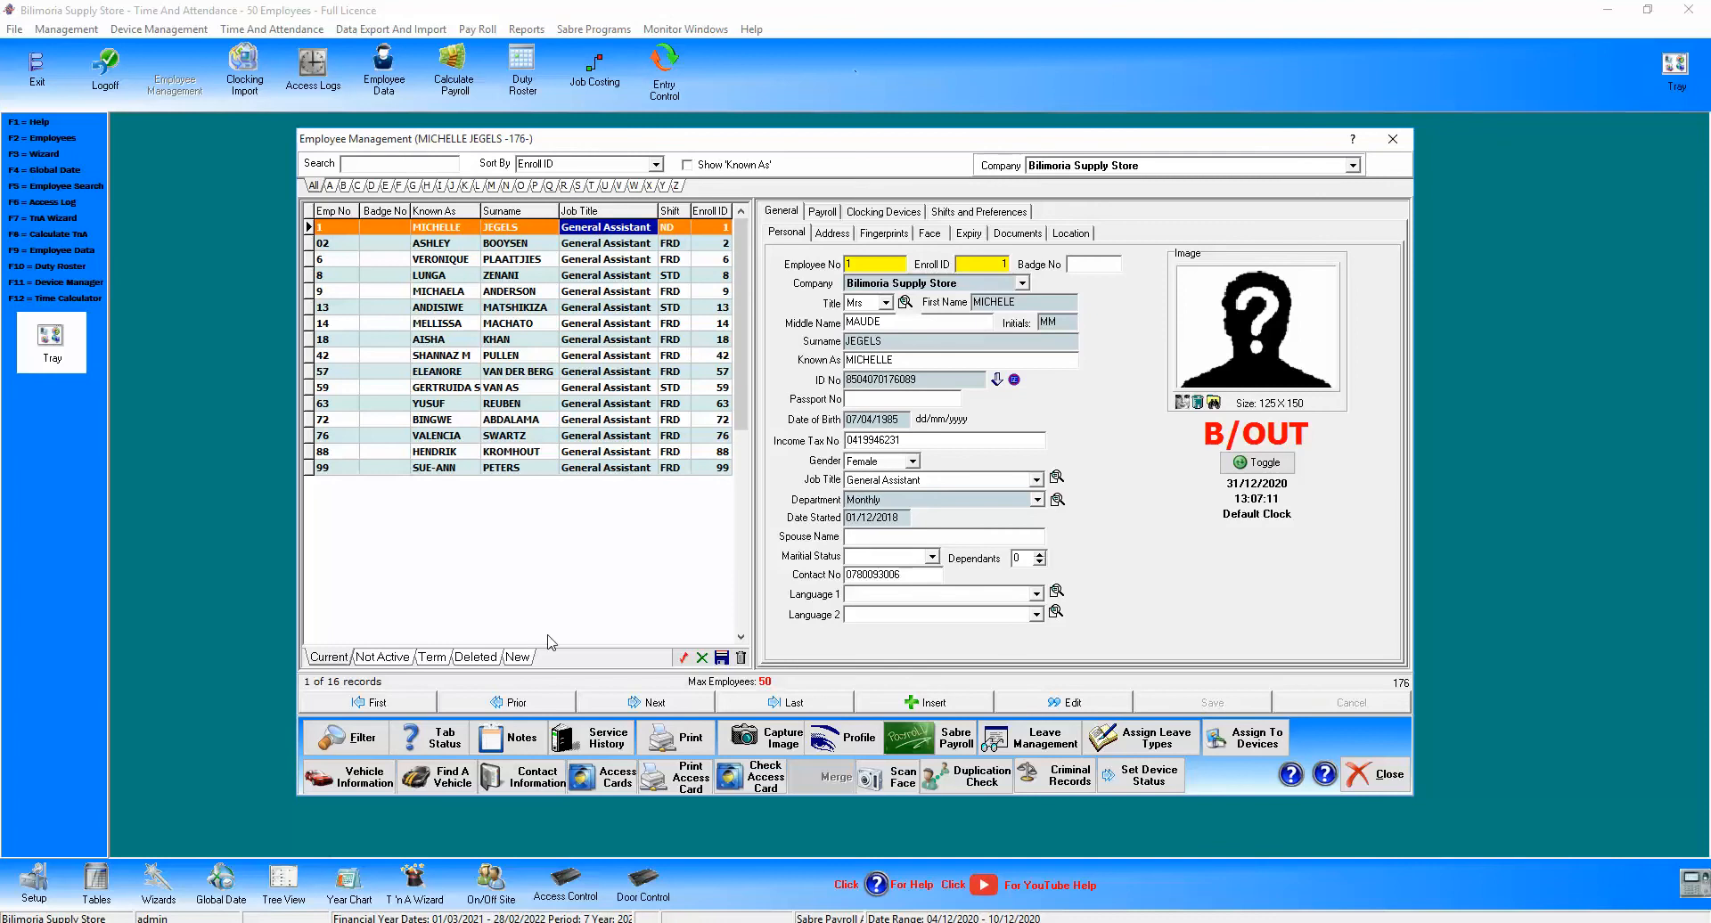
pyautogui.click(472, 657)
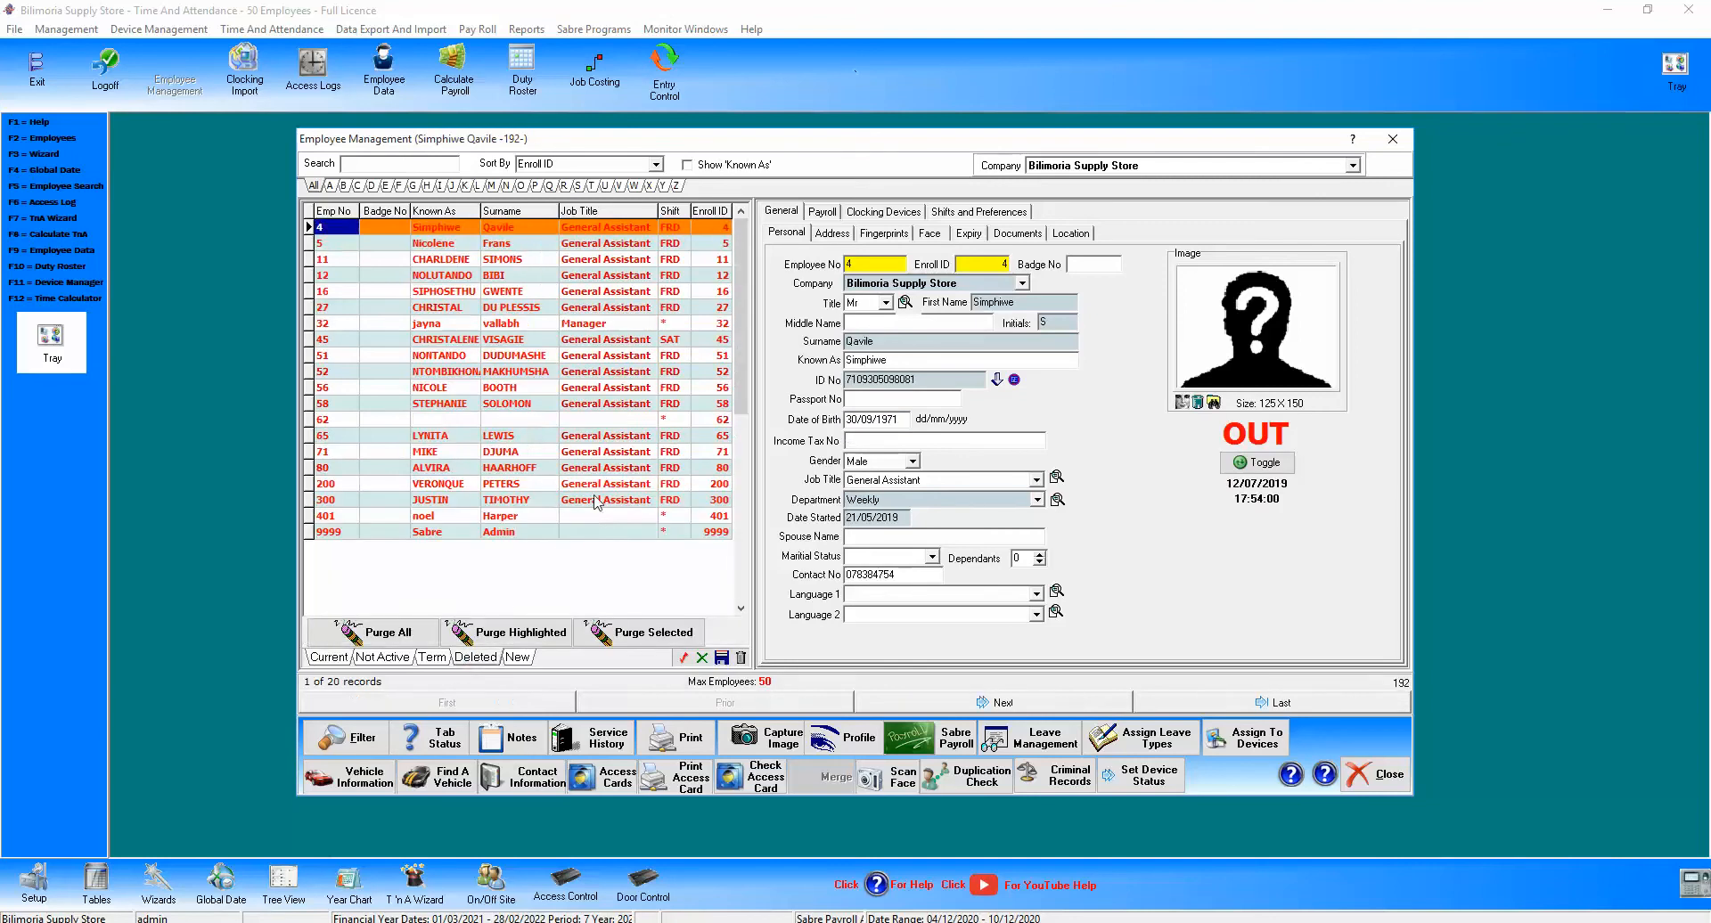
pyautogui.click(627, 531)
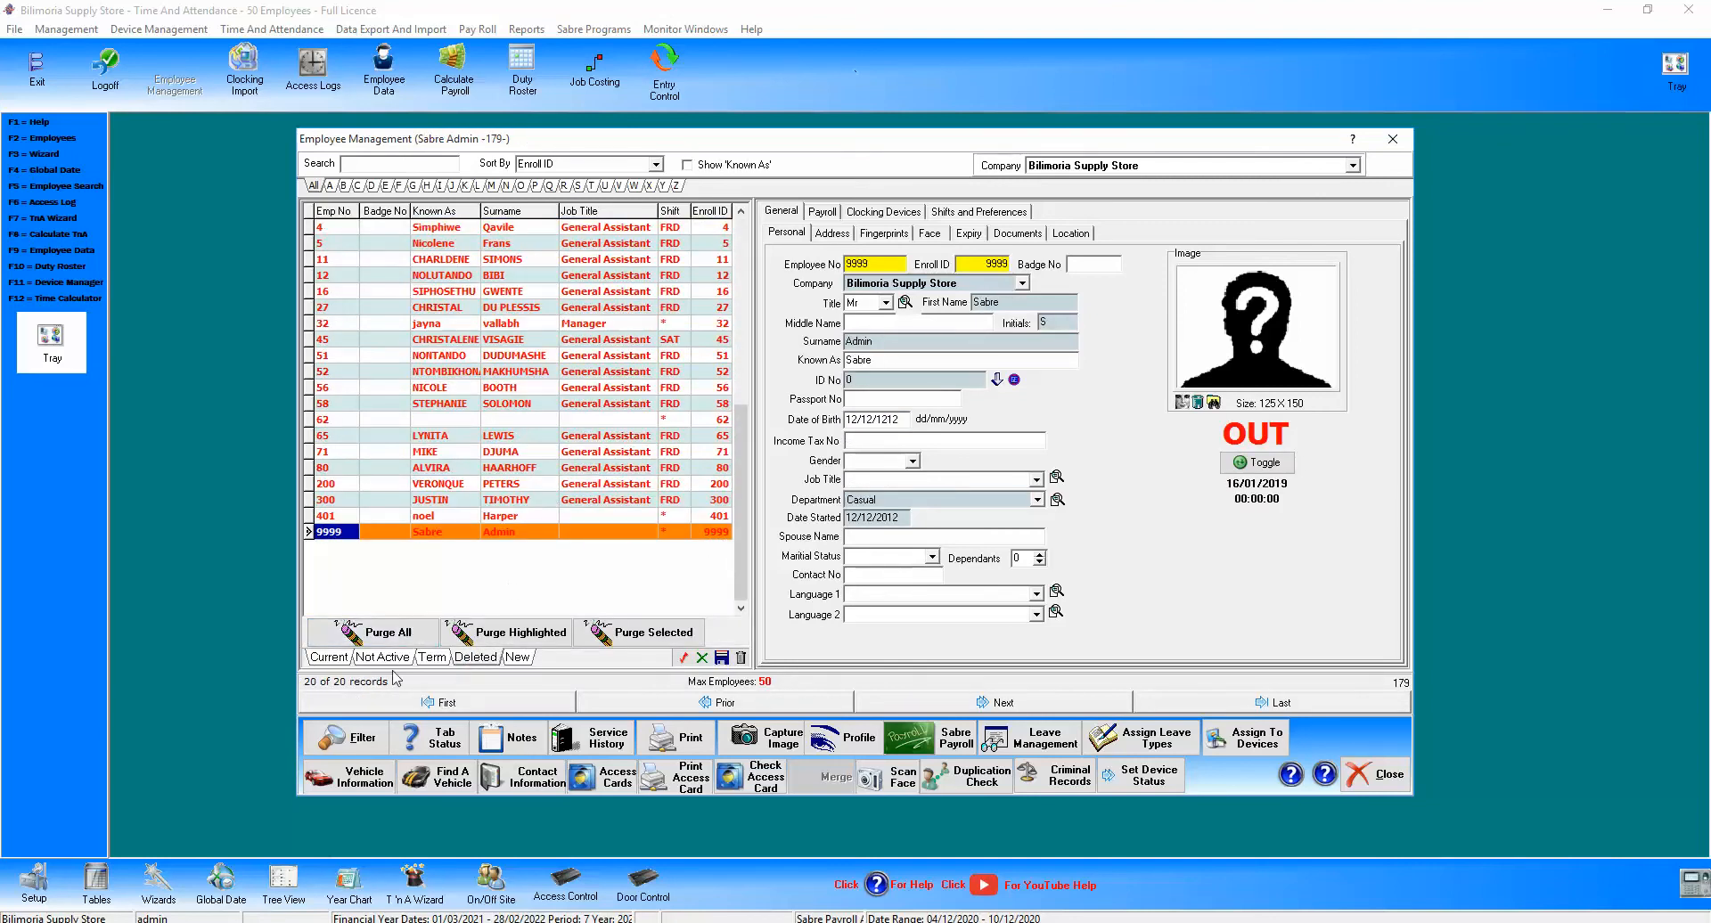
pyautogui.click(329, 657)
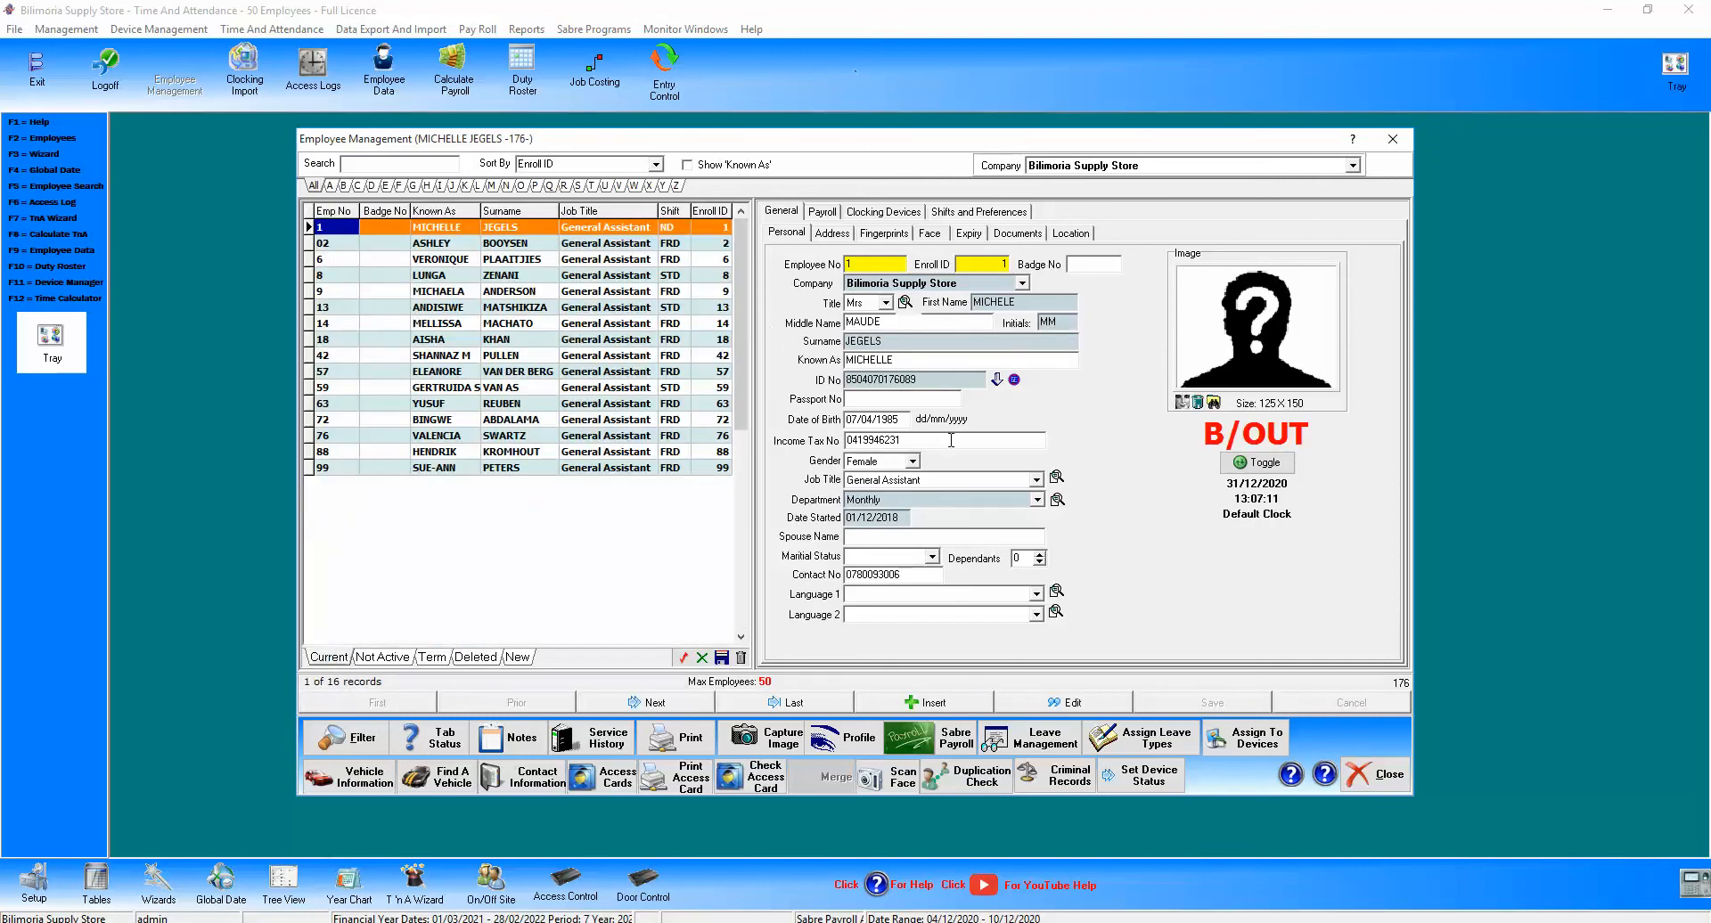
pyautogui.click(923, 704)
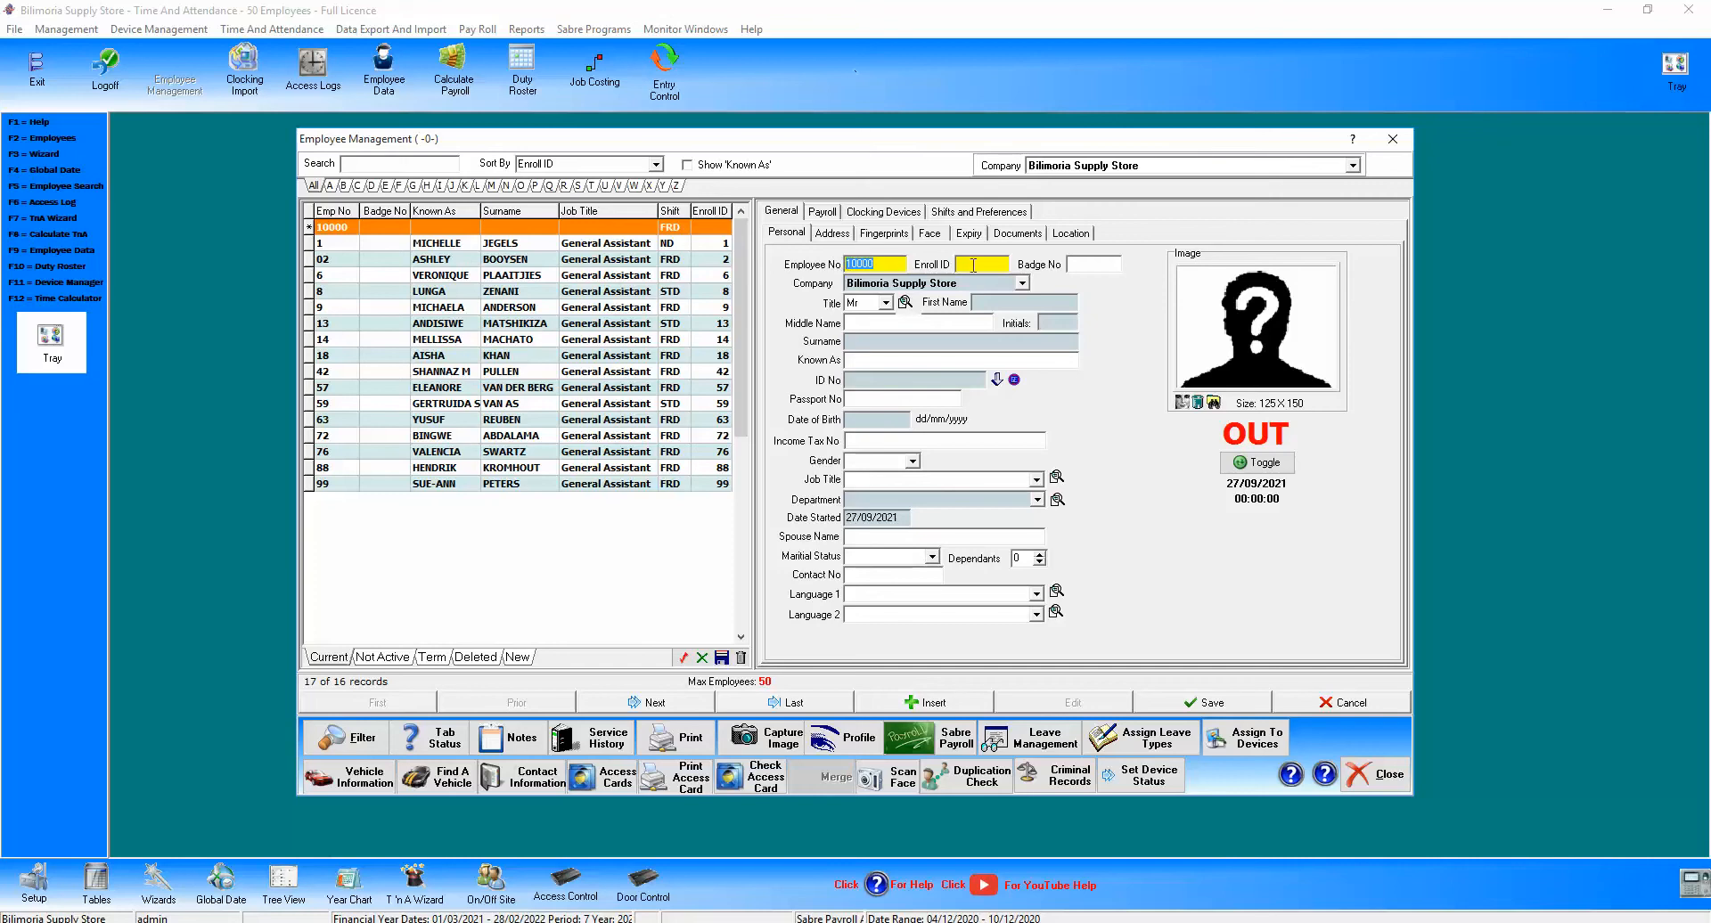
pyautogui.click(879, 264)
pyautogui.click(1312, 705)
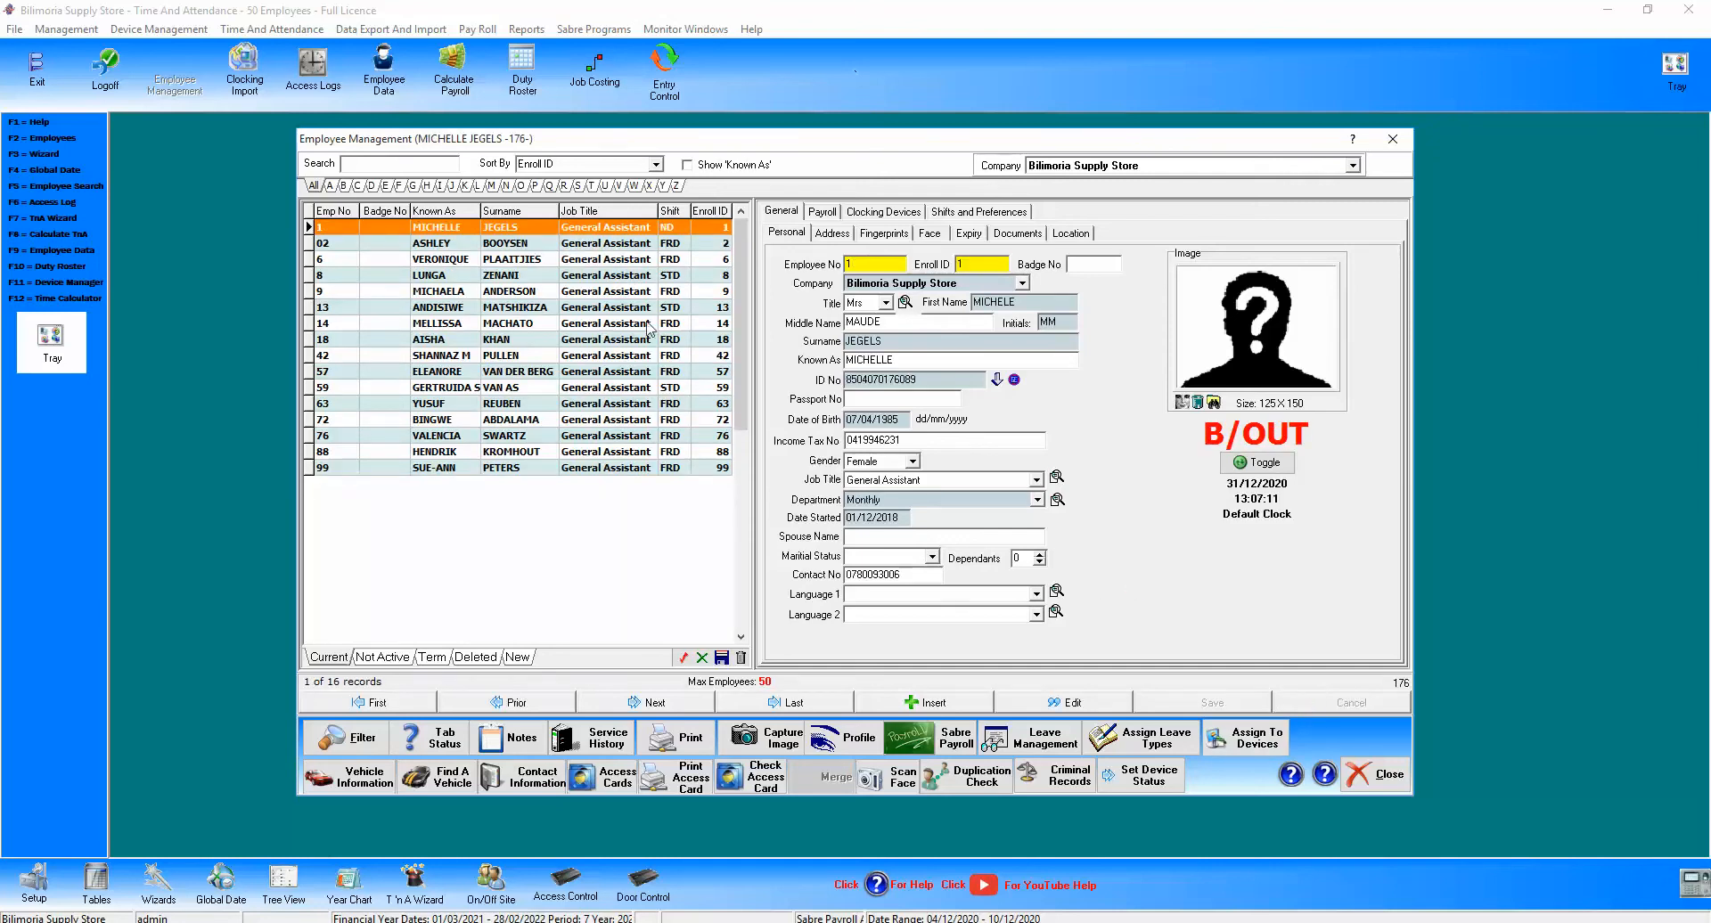
# Examine the Employee No and Enroll ID of the fifth current employee and close Employee Management.
pyautogui.click(627, 291)
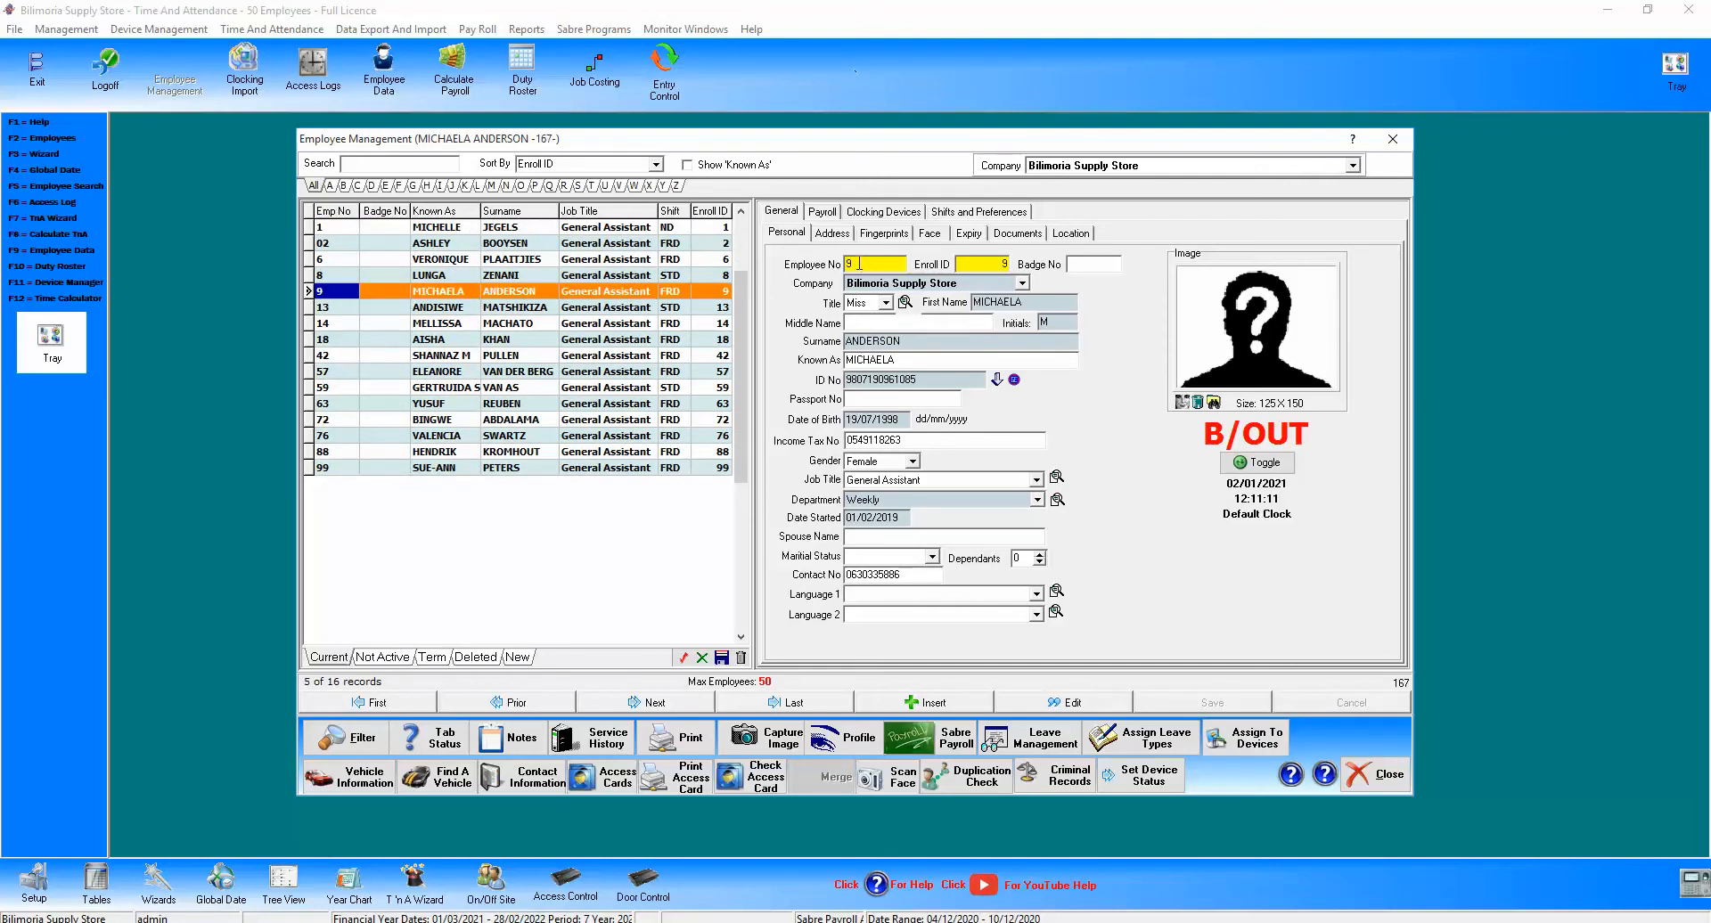
pyautogui.doubleClick(860, 264)
pyautogui.click(870, 263)
pyautogui.doubleClick(851, 264)
pyautogui.click(979, 265)
pyautogui.moveTo(874, 266); pyautogui.dragTo(844, 270)
pyautogui.moveTo(973, 262); pyautogui.dragTo(954, 264)
pyautogui.click(1382, 777)
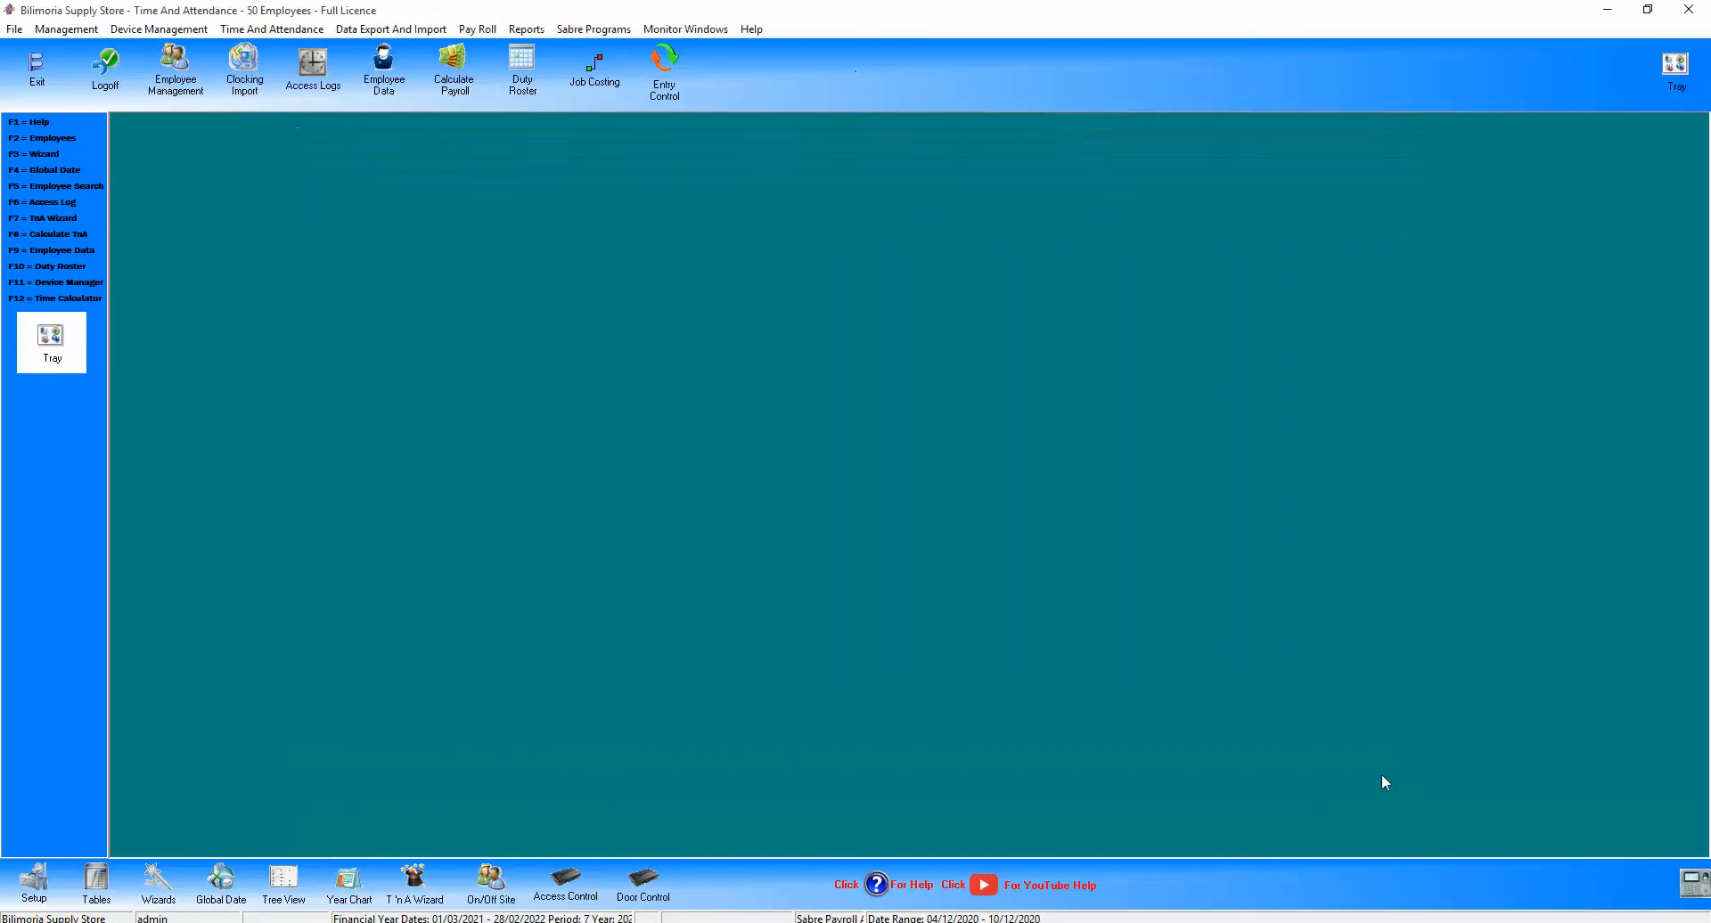
# Turn off automatic incrementing of employee numbers and automatic assignment of device Enroll IDs in the global rules, and save the parameters.
pyautogui.click(33, 881)
pyautogui.click(916, 310)
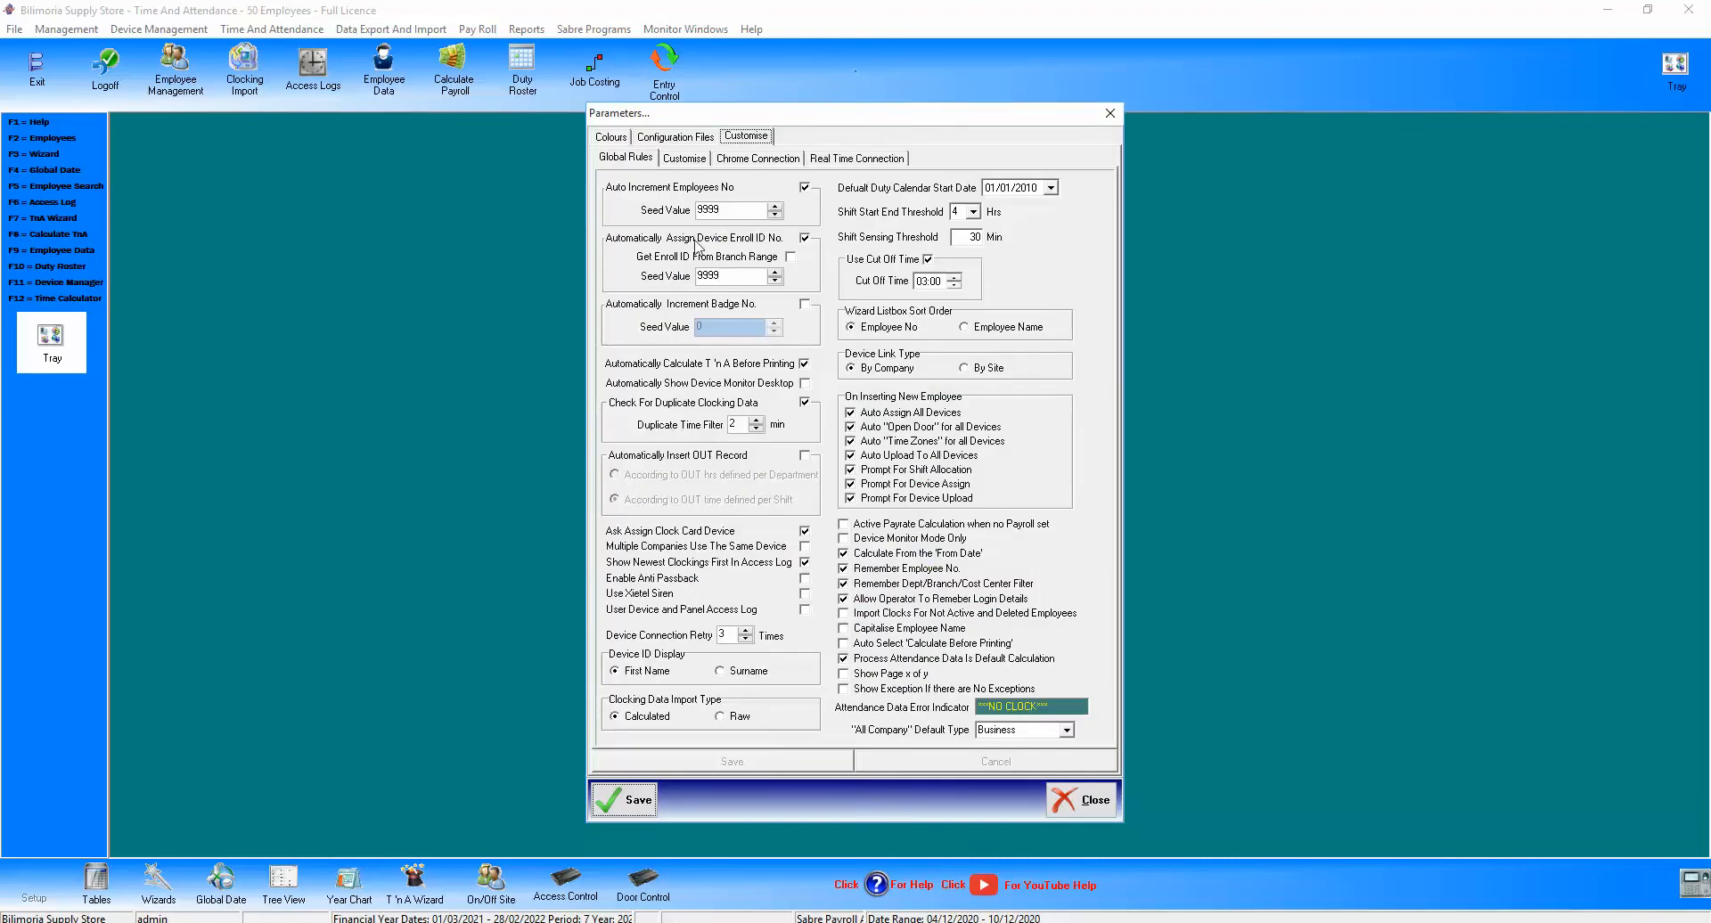
pyautogui.click(805, 188)
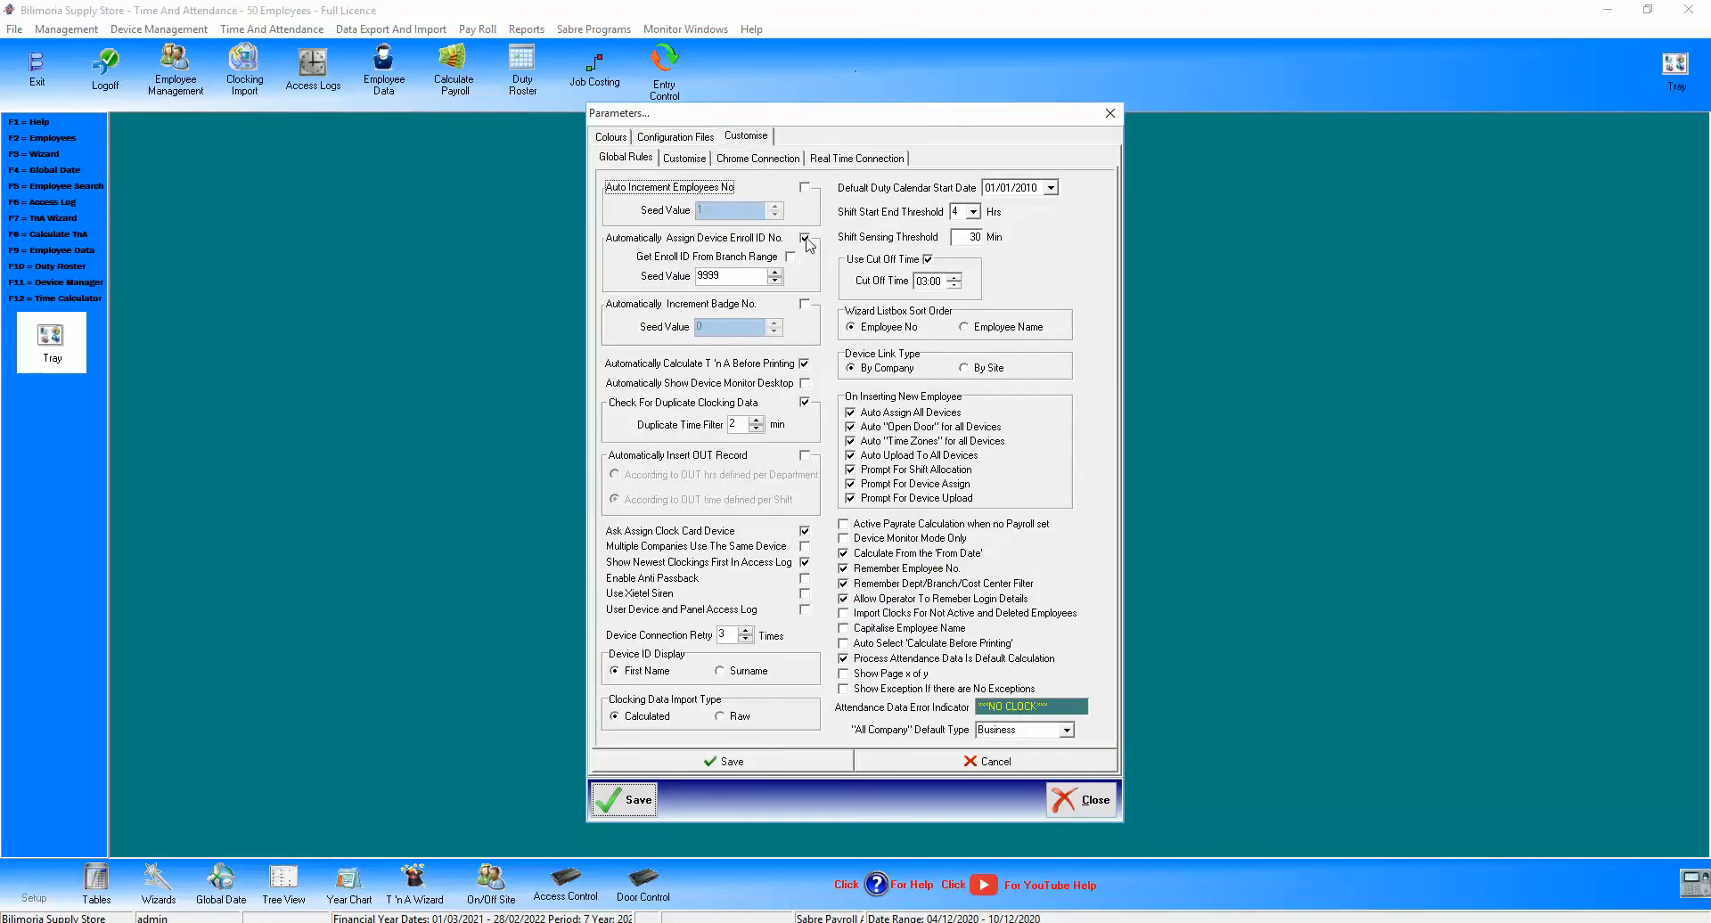
pyautogui.click(805, 239)
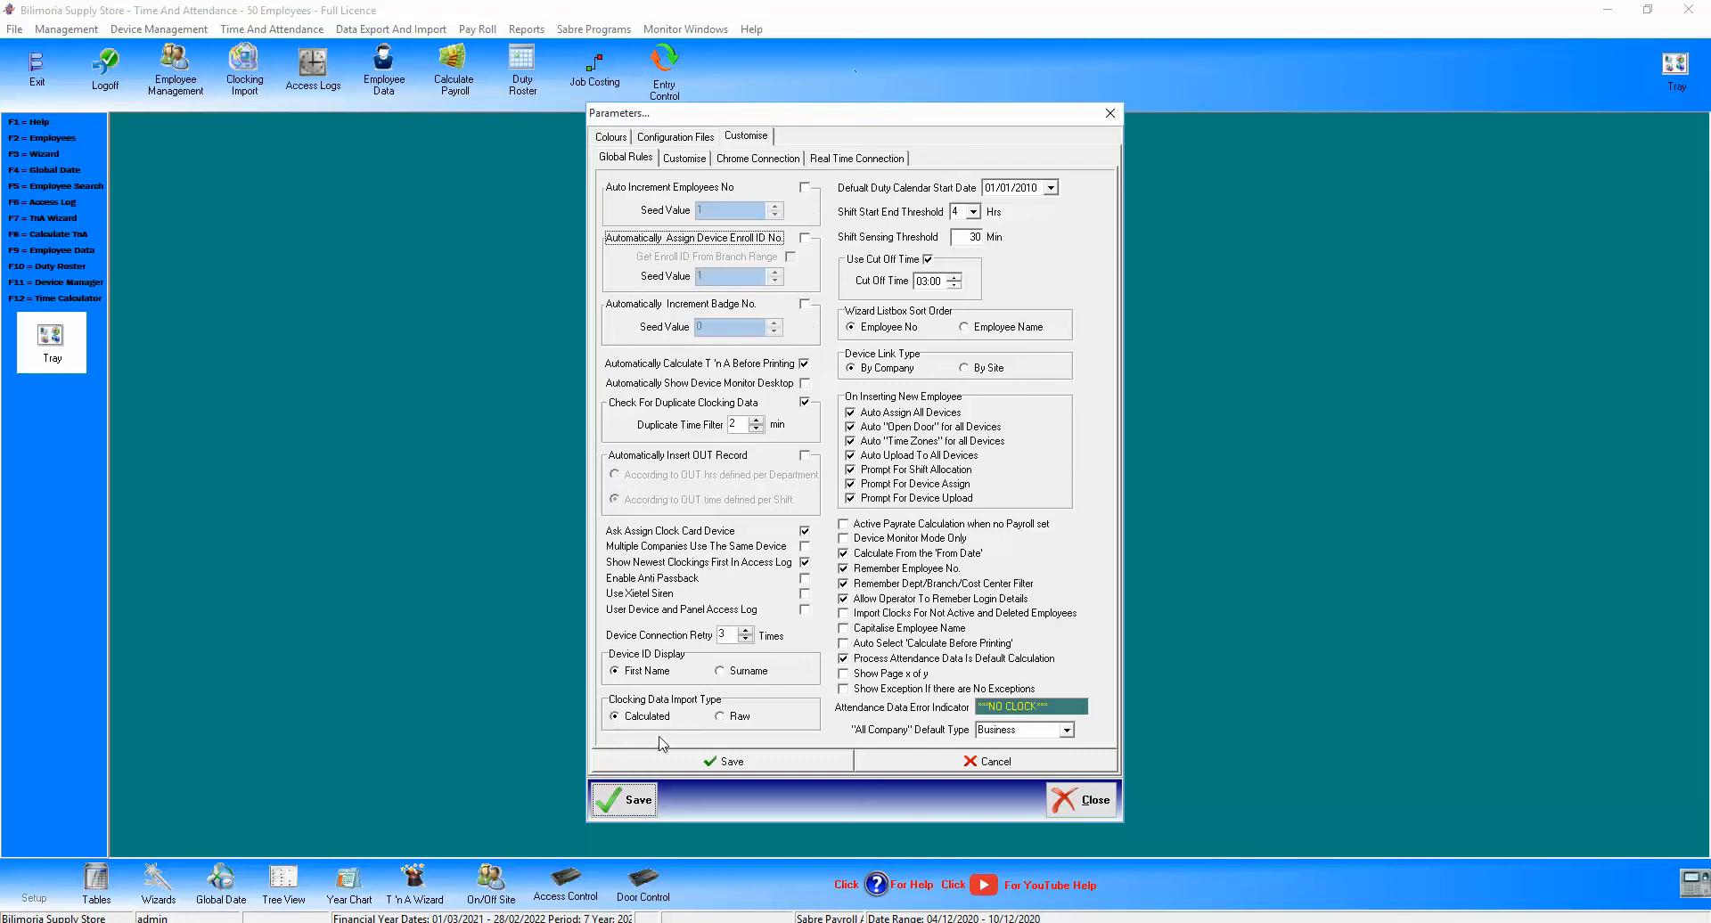
pyautogui.click(711, 765)
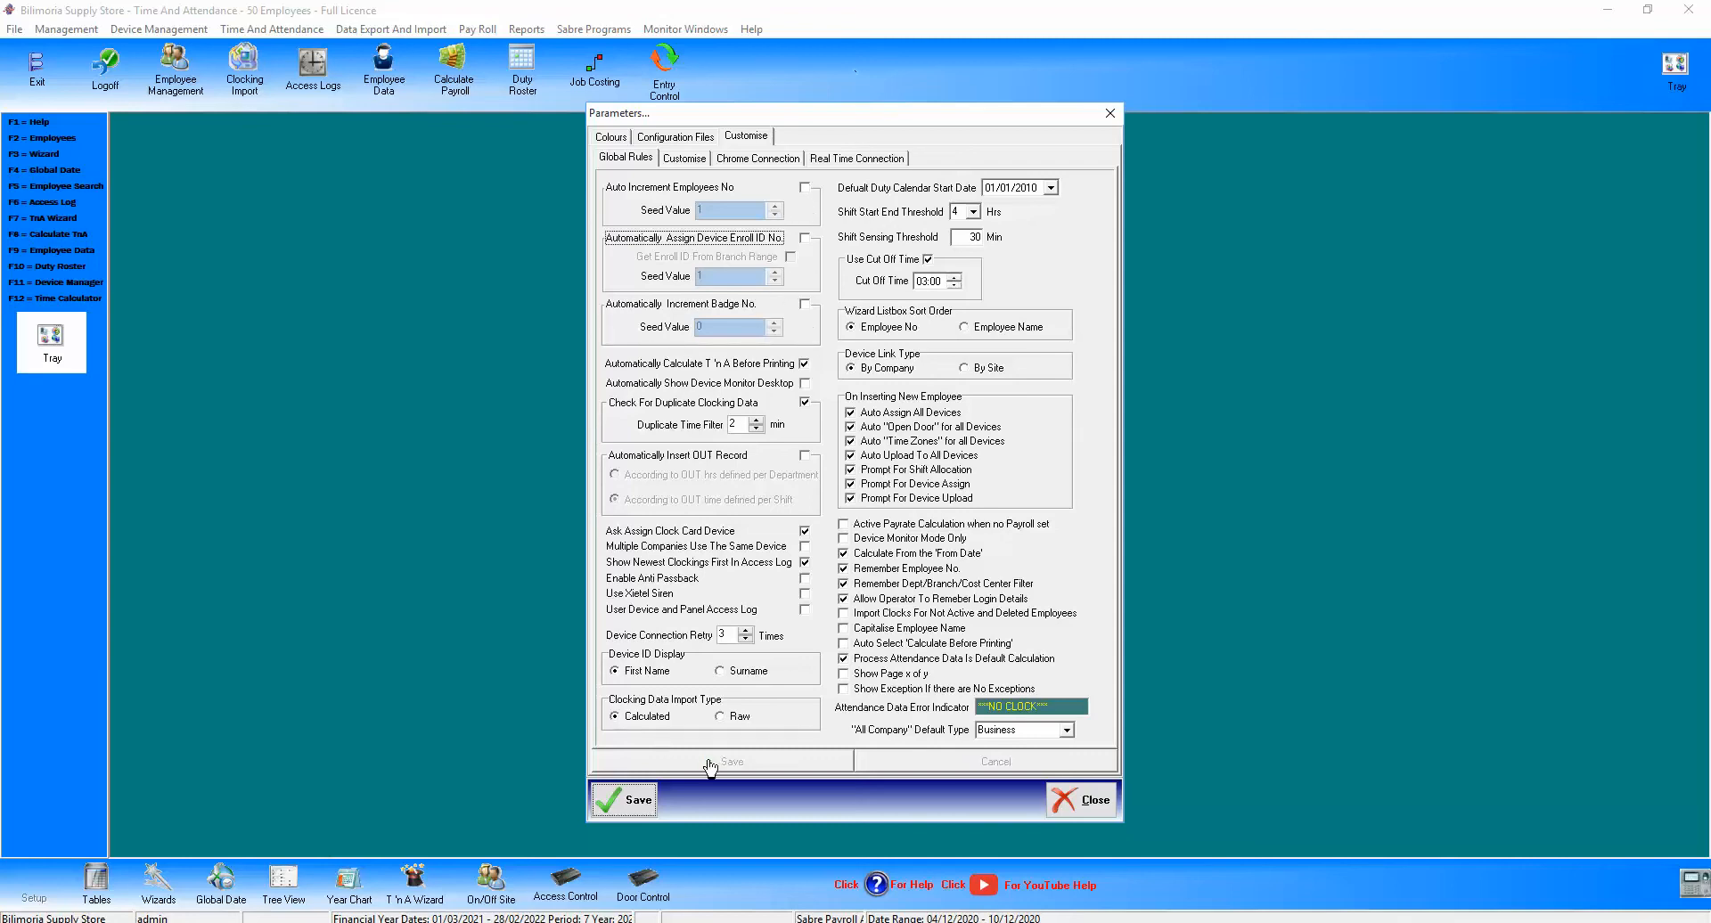
pyautogui.click(638, 802)
pyautogui.click(854, 504)
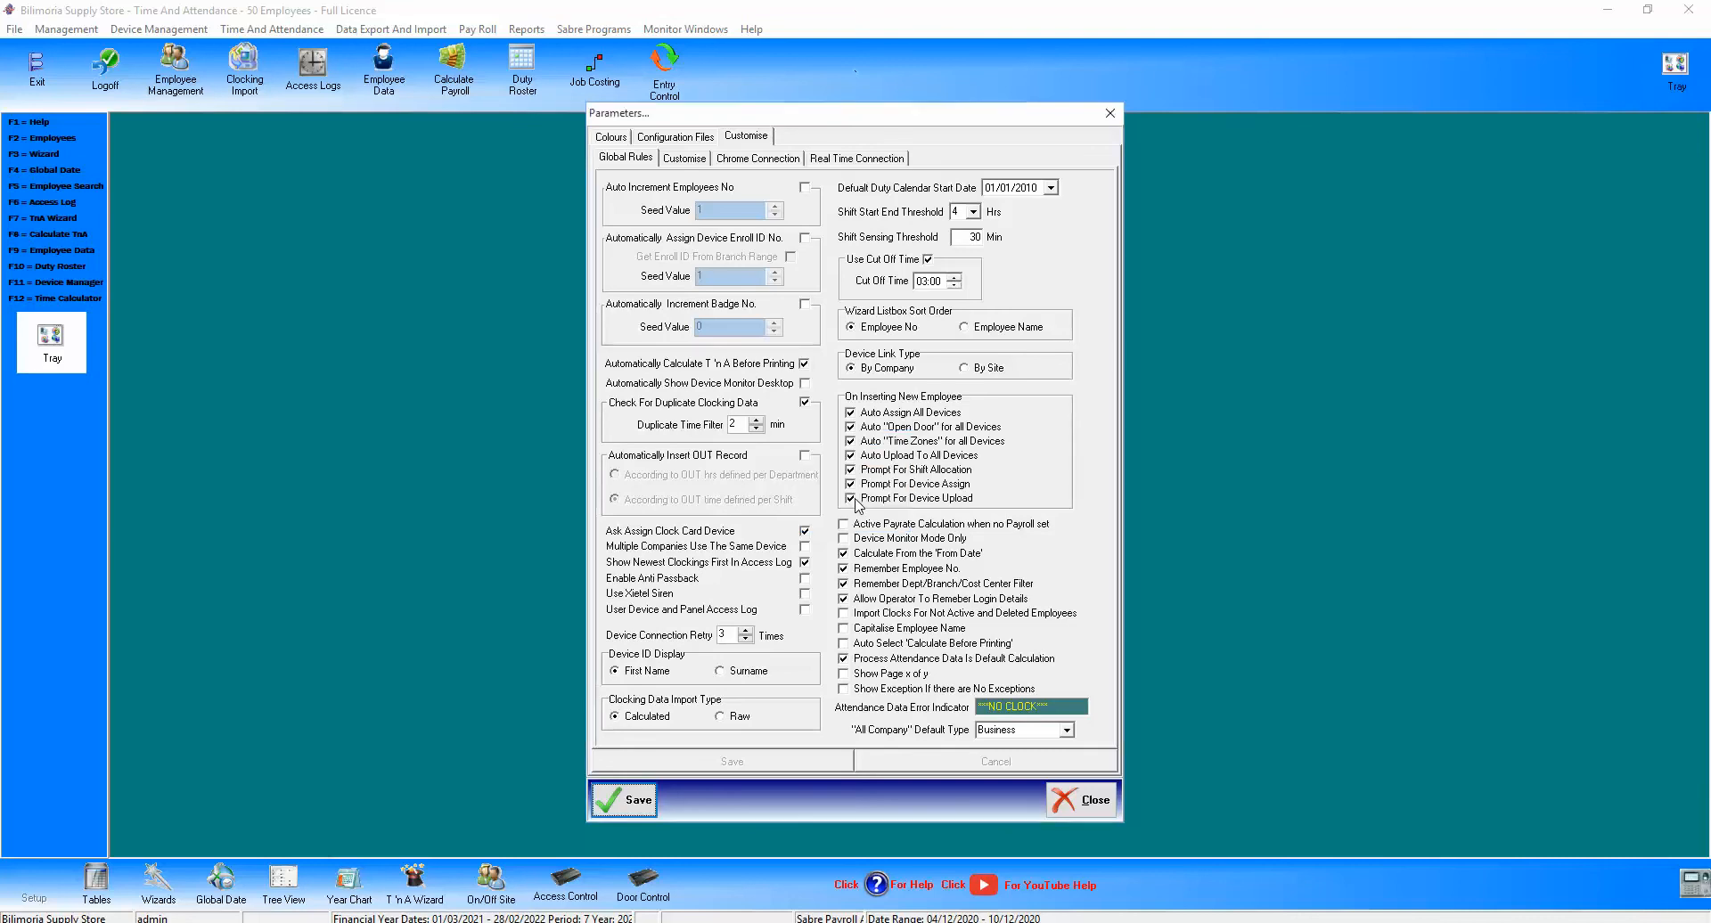
pyautogui.click(1065, 799)
pyautogui.click(984, 251)
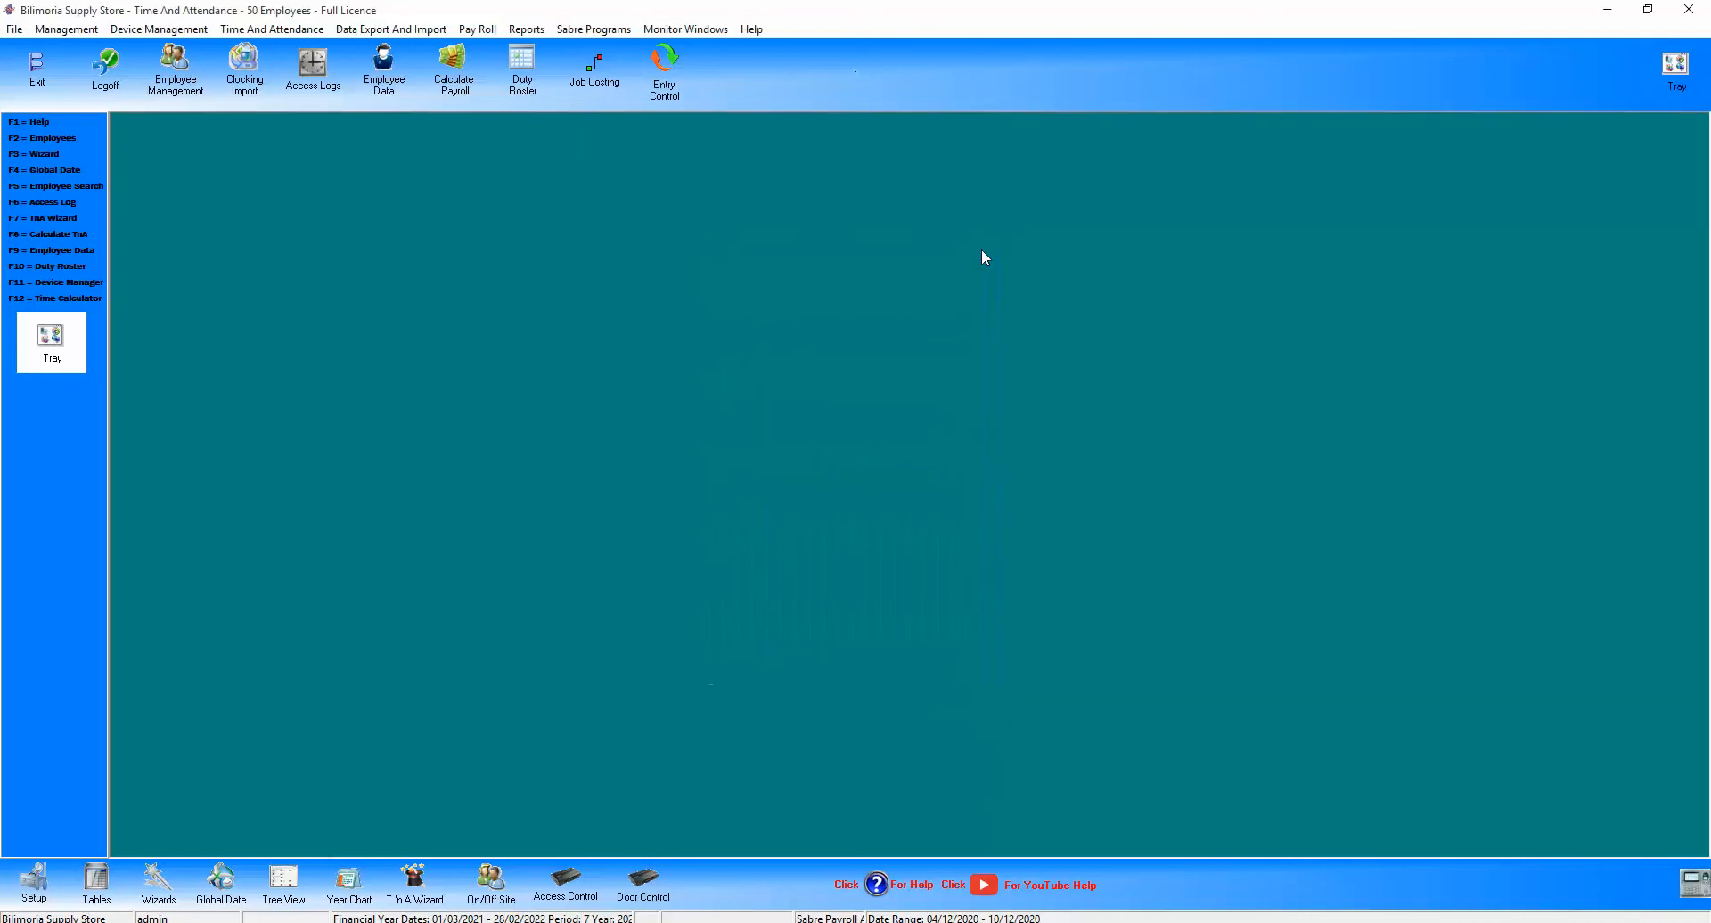
# Reopen Employee Management and compare the Employee No and Enroll ID of several current employees.
pyautogui.click(175, 73)
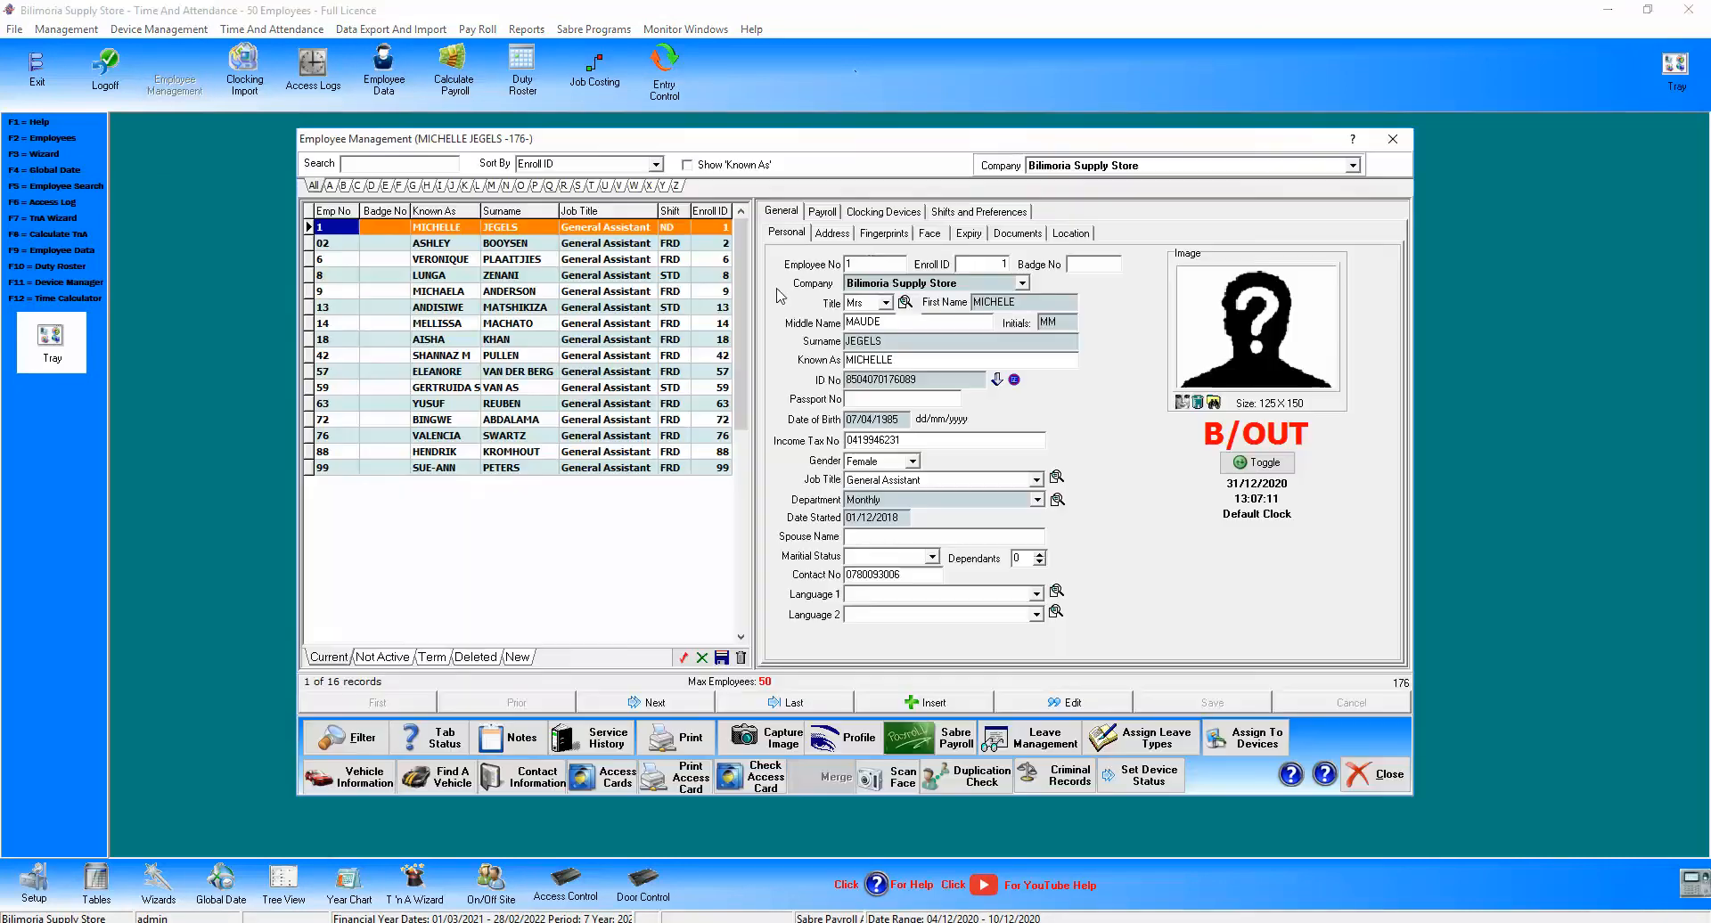
pyautogui.click(871, 263)
pyautogui.click(579, 469)
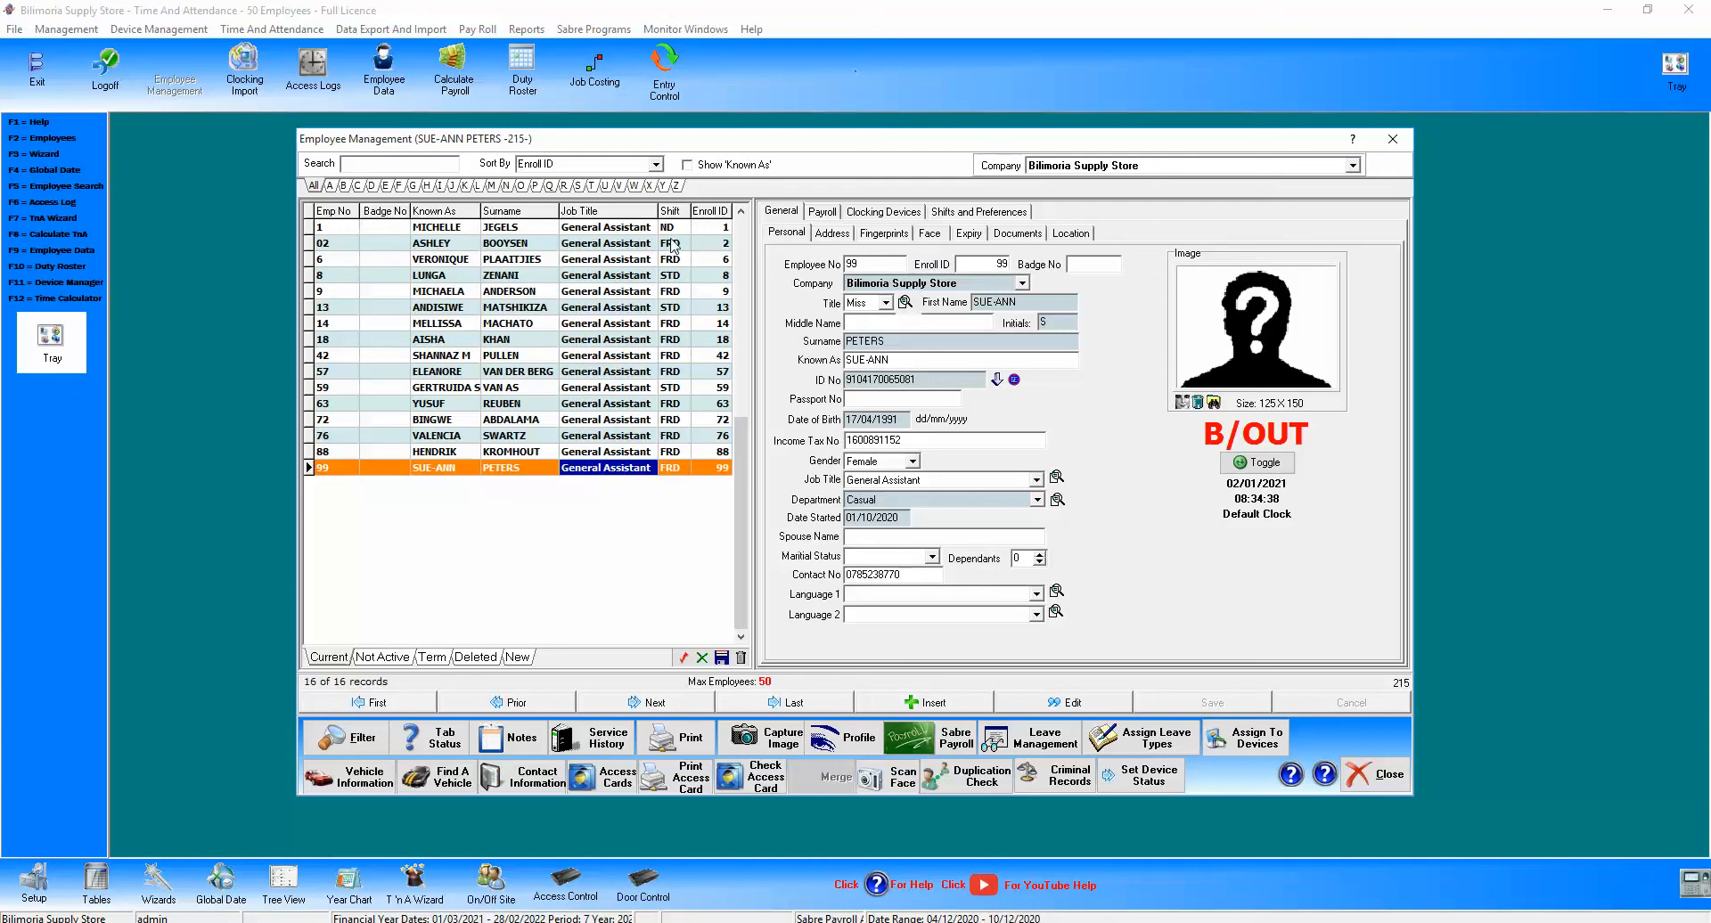
pyautogui.click(621, 244)
pyautogui.click(618, 260)
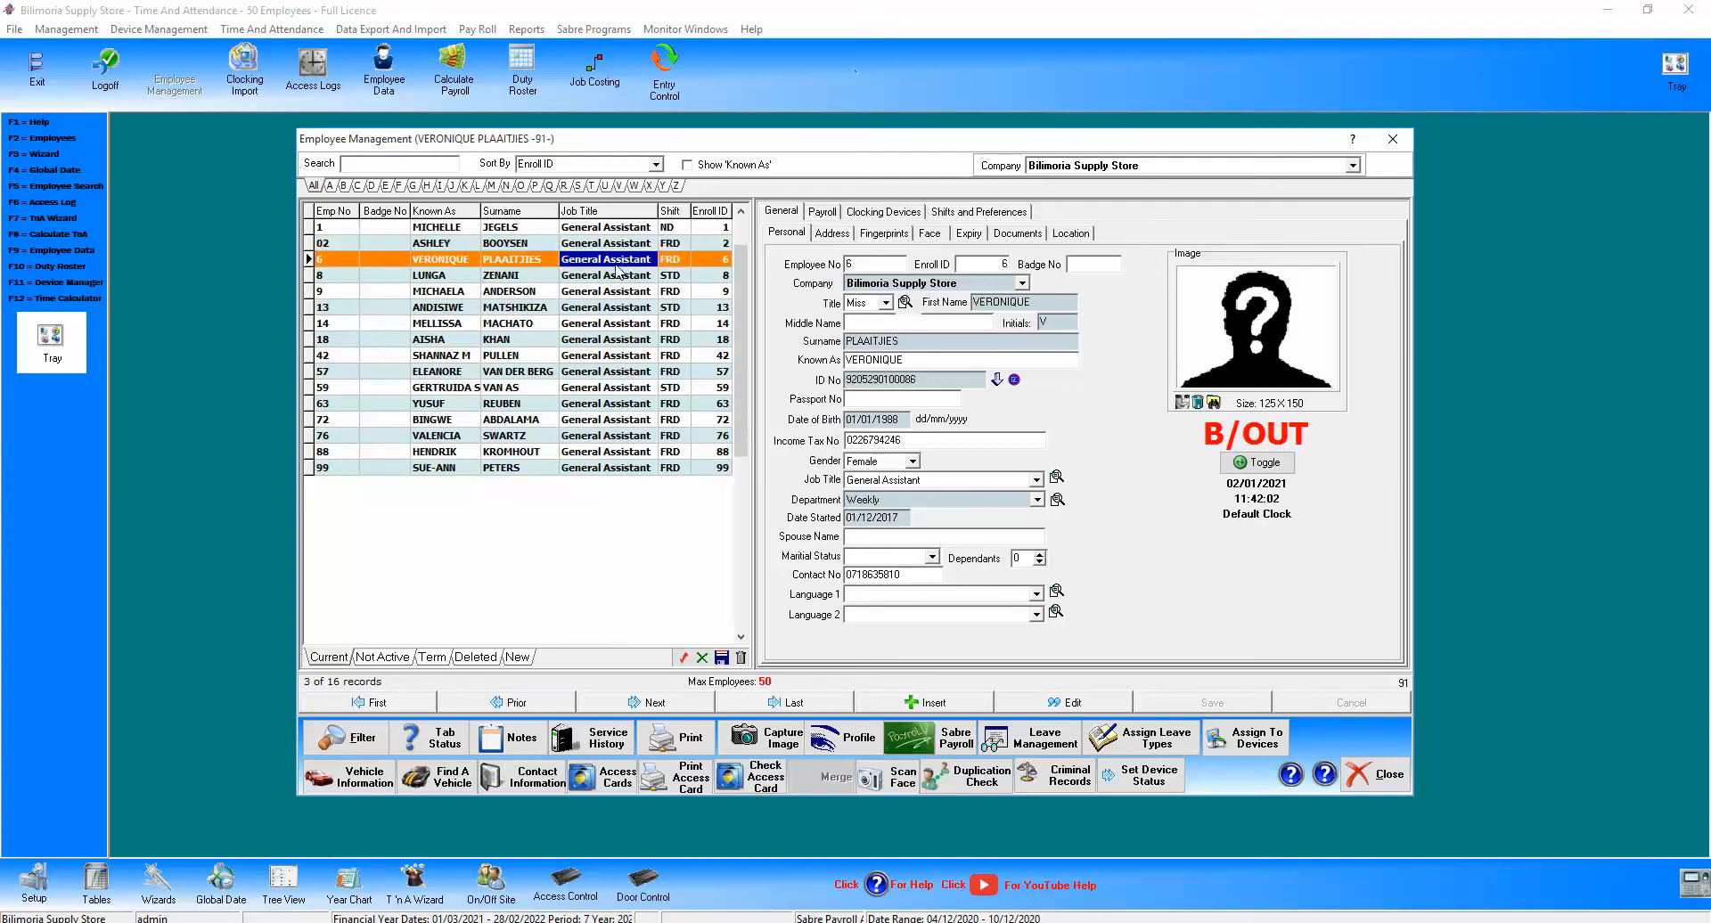
pyautogui.click(615, 325)
pyautogui.click(611, 389)
pyautogui.click(614, 453)
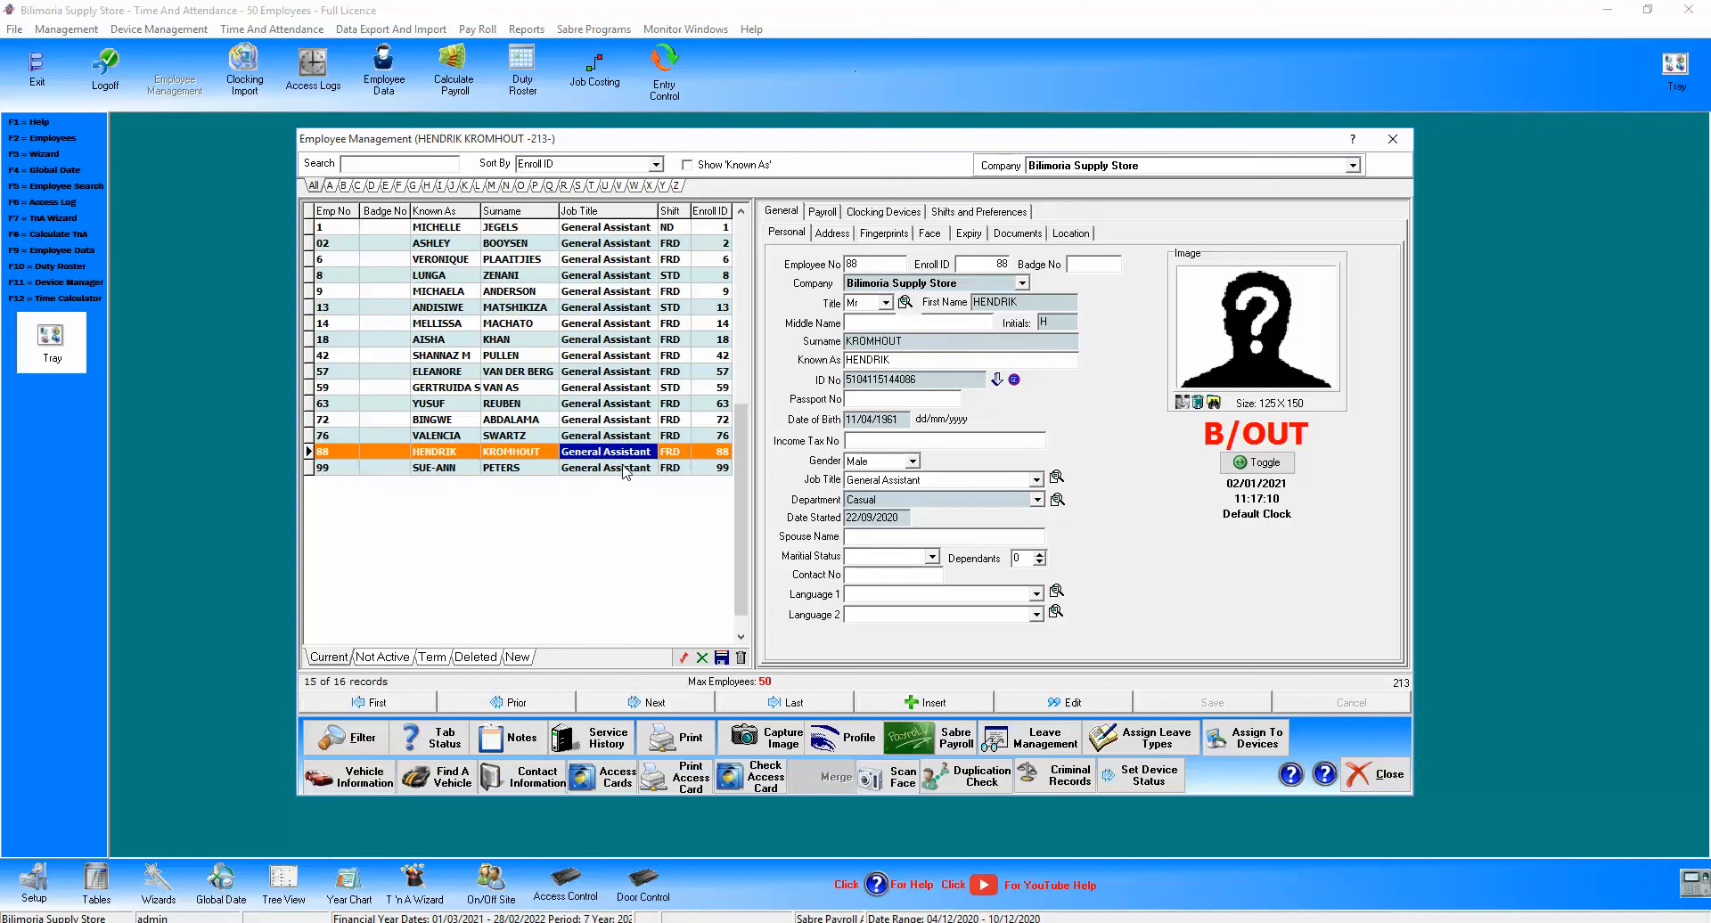
pyautogui.click(621, 468)
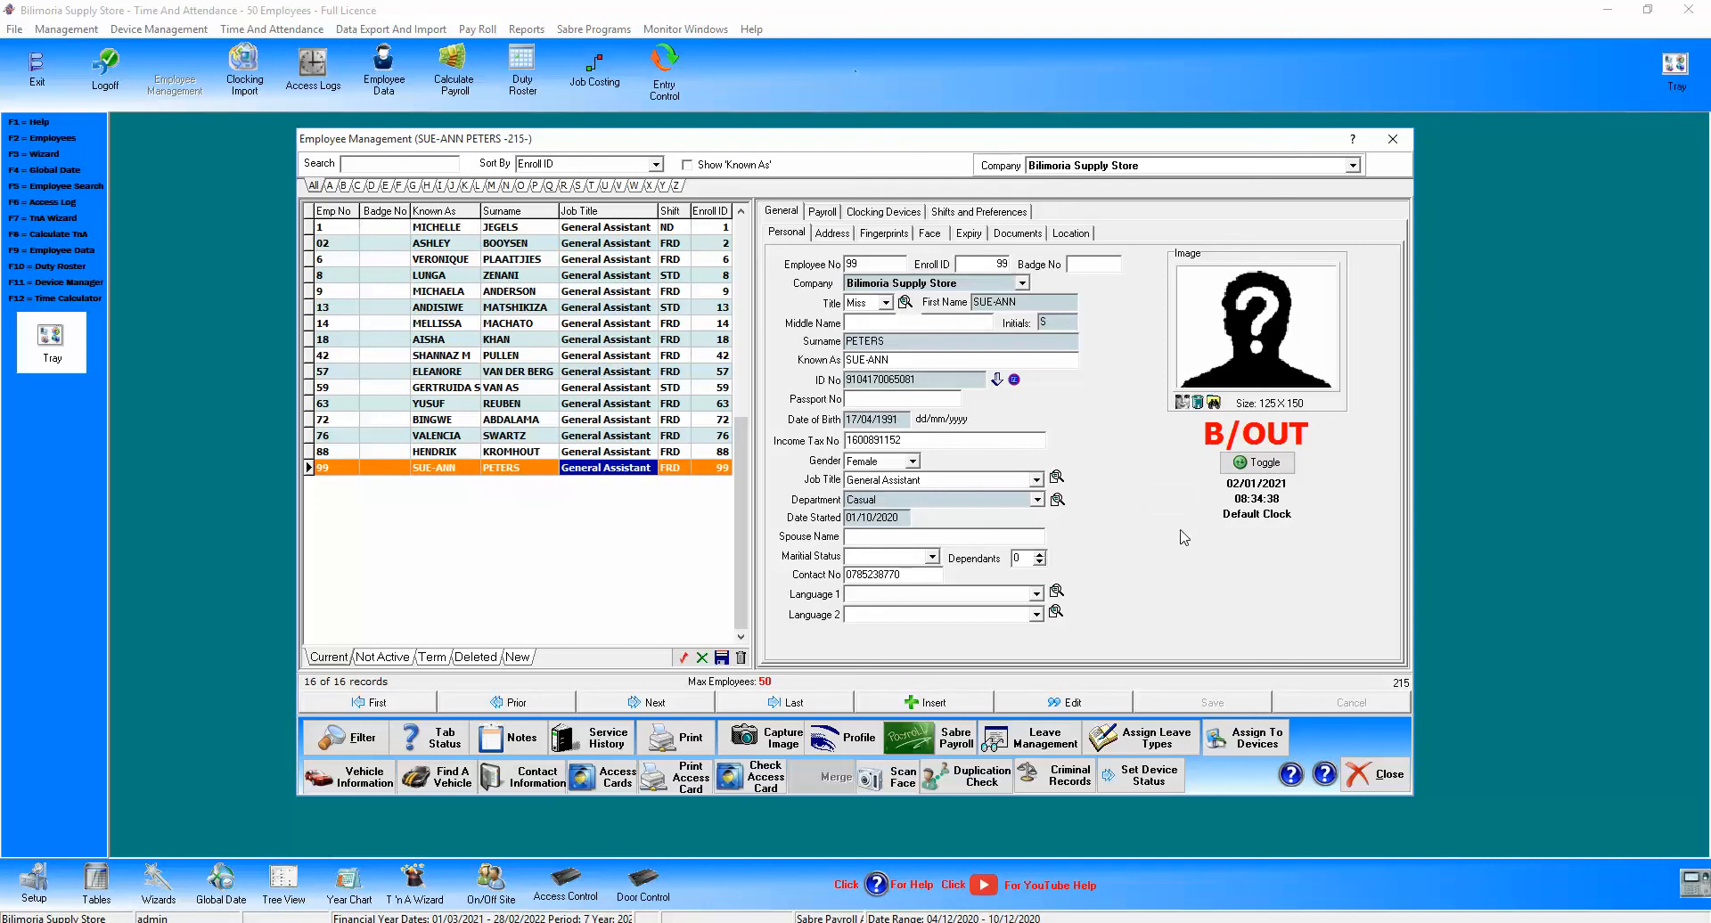
pyautogui.click(962, 264)
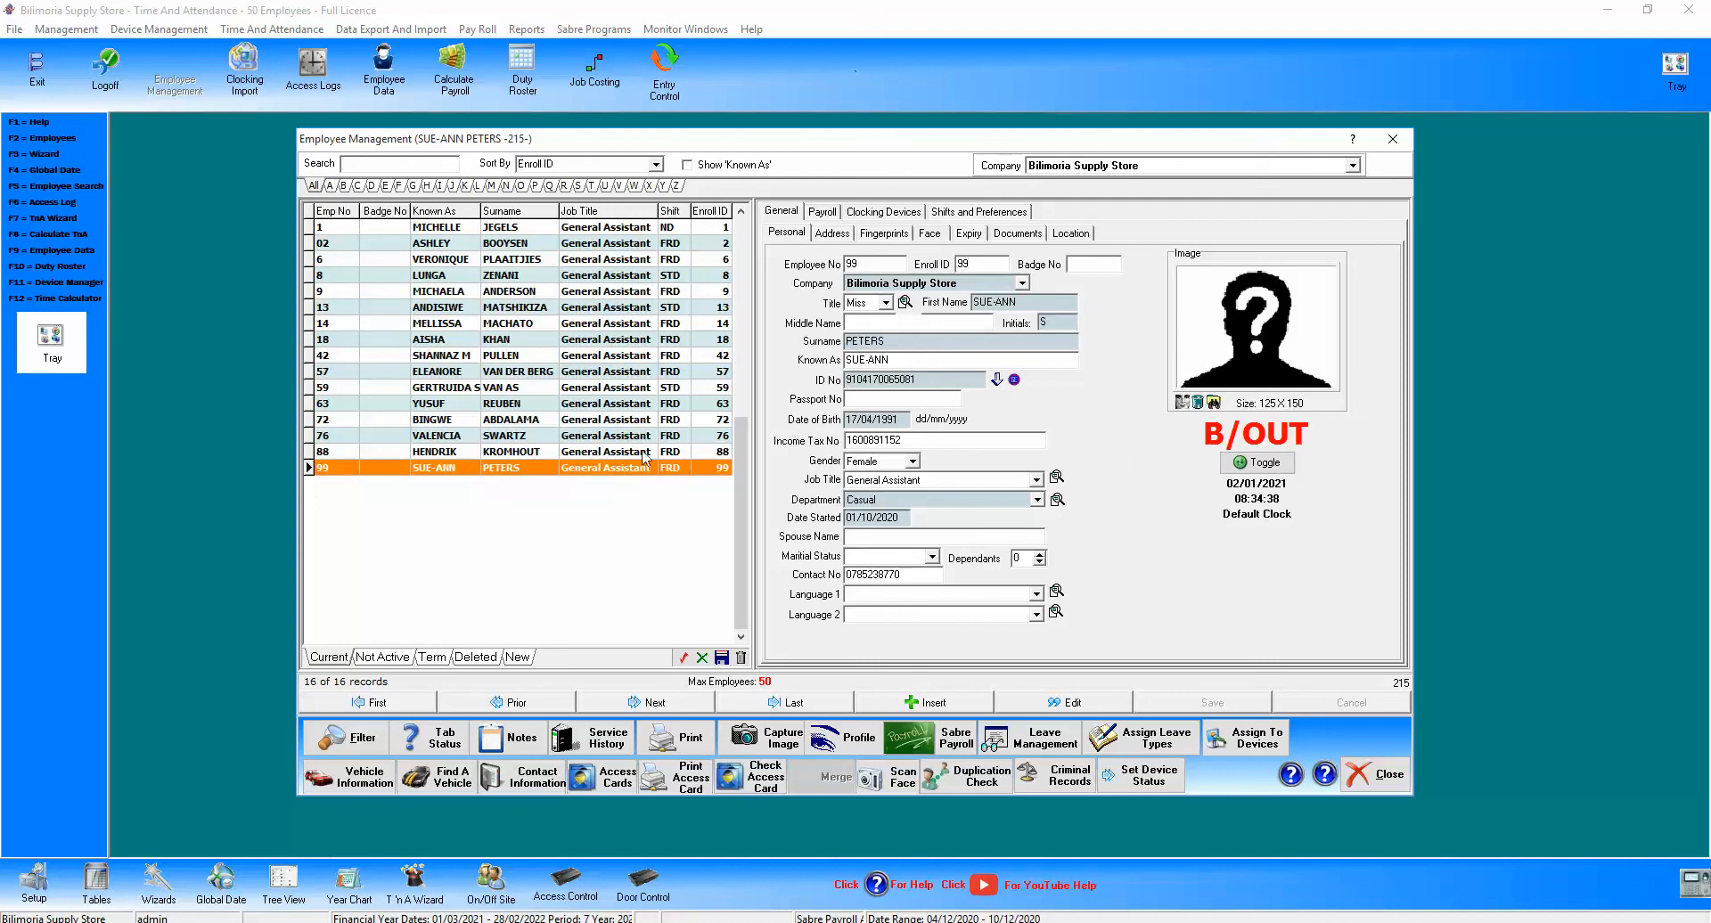
# Move the last current employee to the deleted list, declining removal from all assigned devices.
pyautogui.click(526, 470)
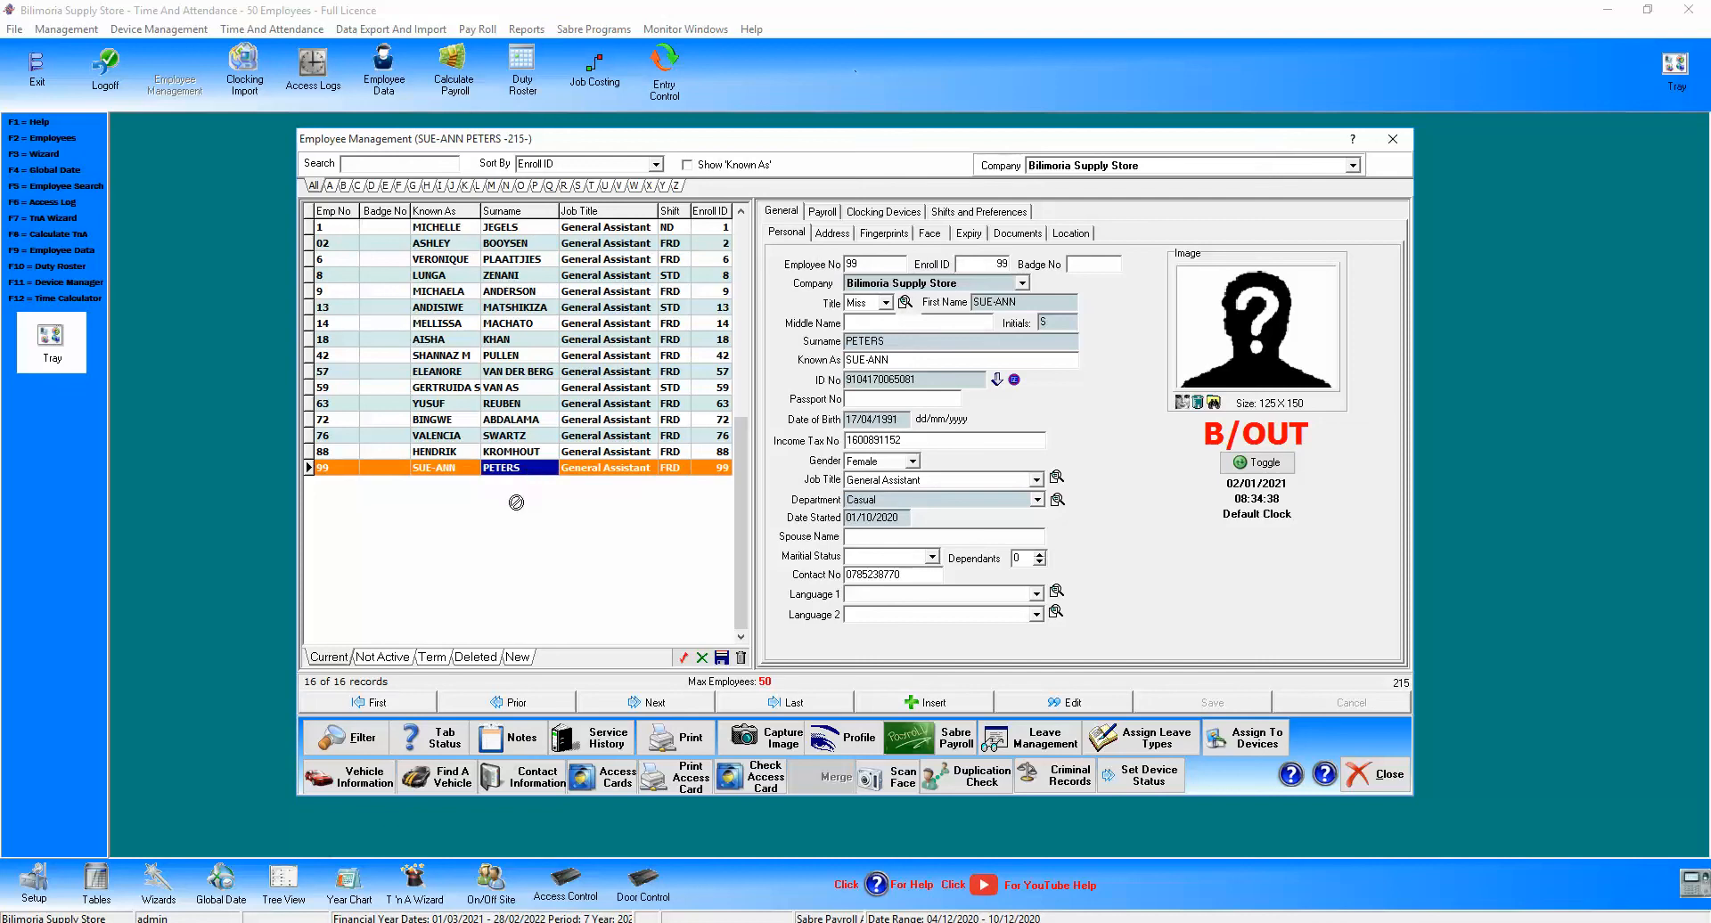
pyautogui.click(475, 657)
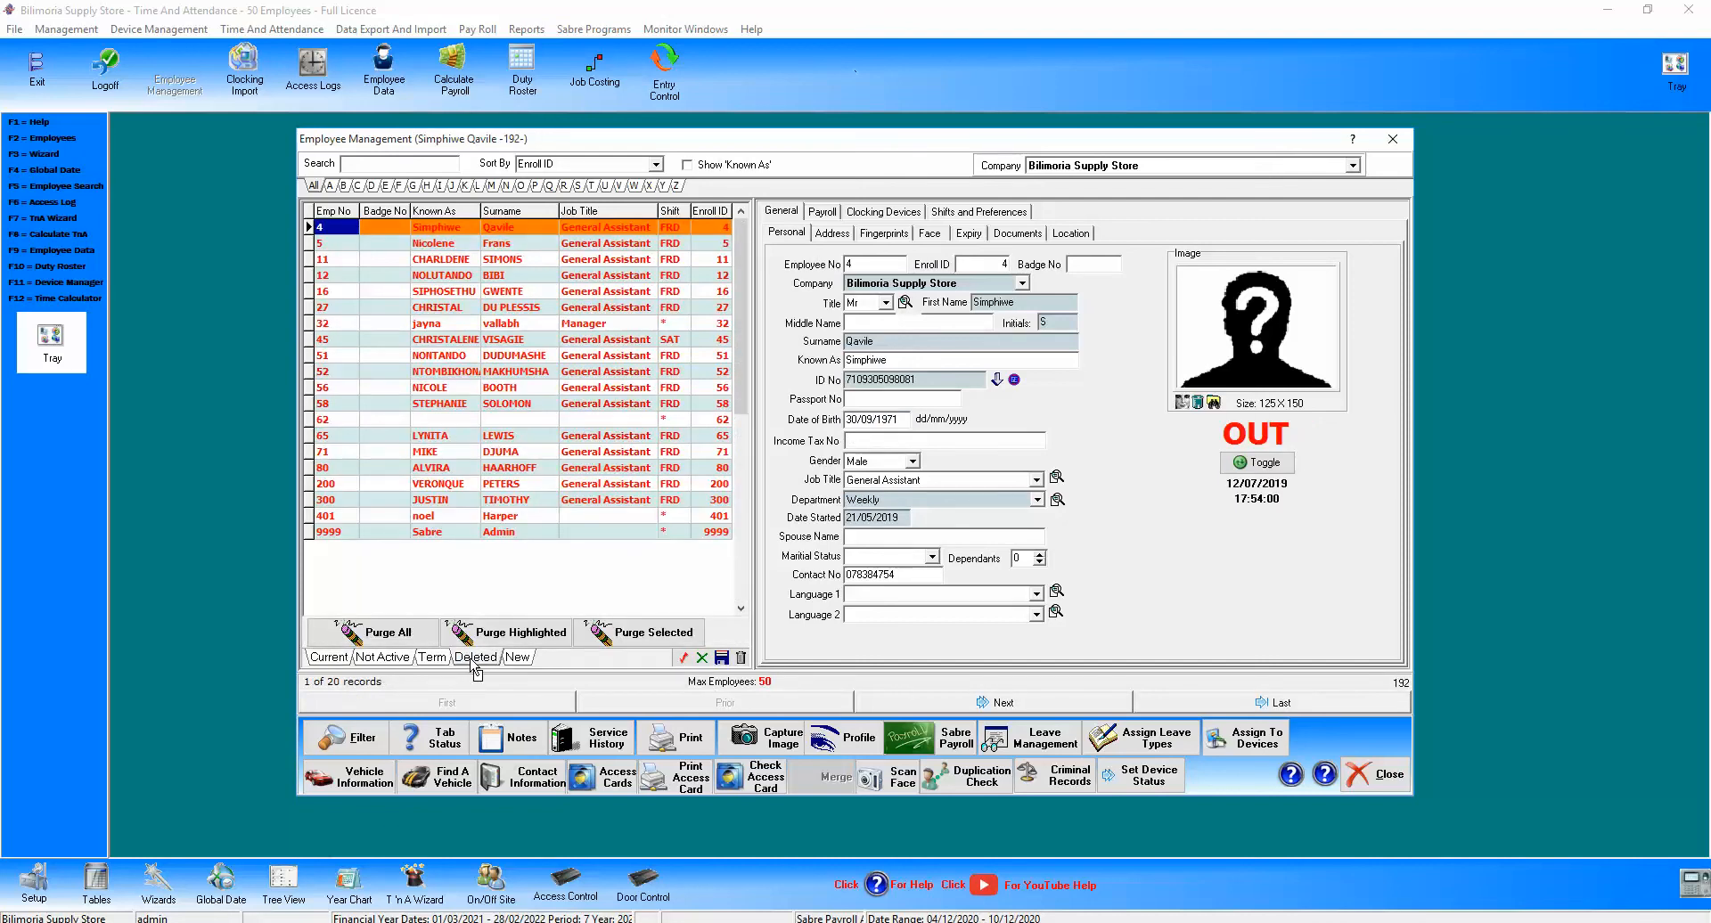
pyautogui.click(741, 660)
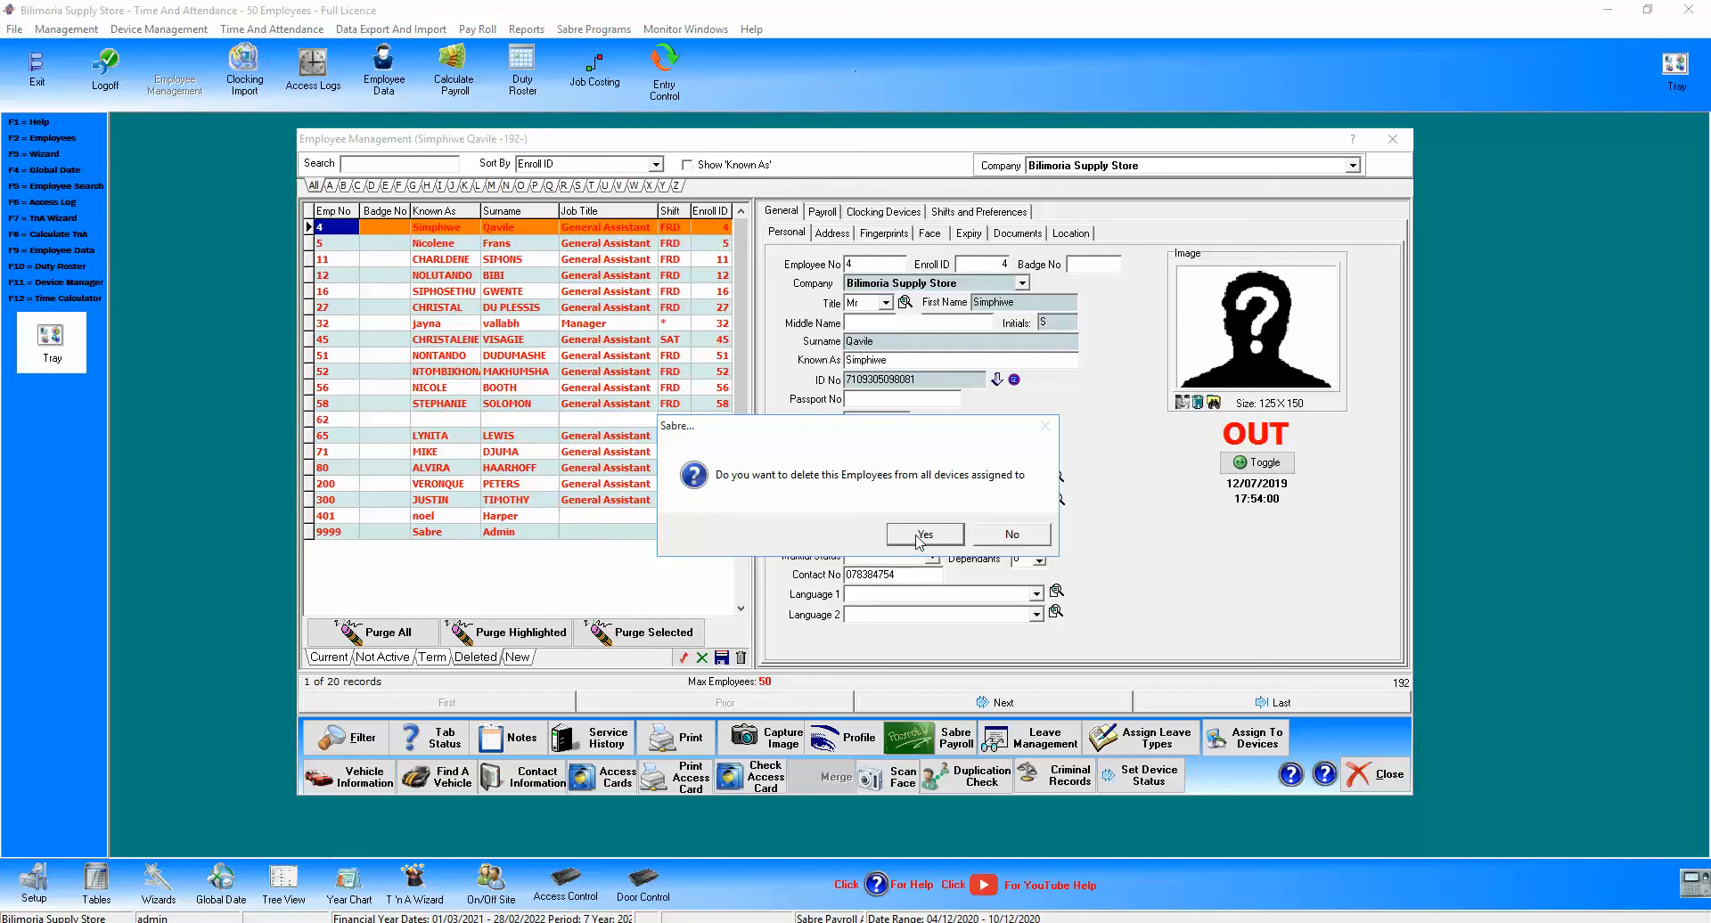
pyautogui.click(1014, 540)
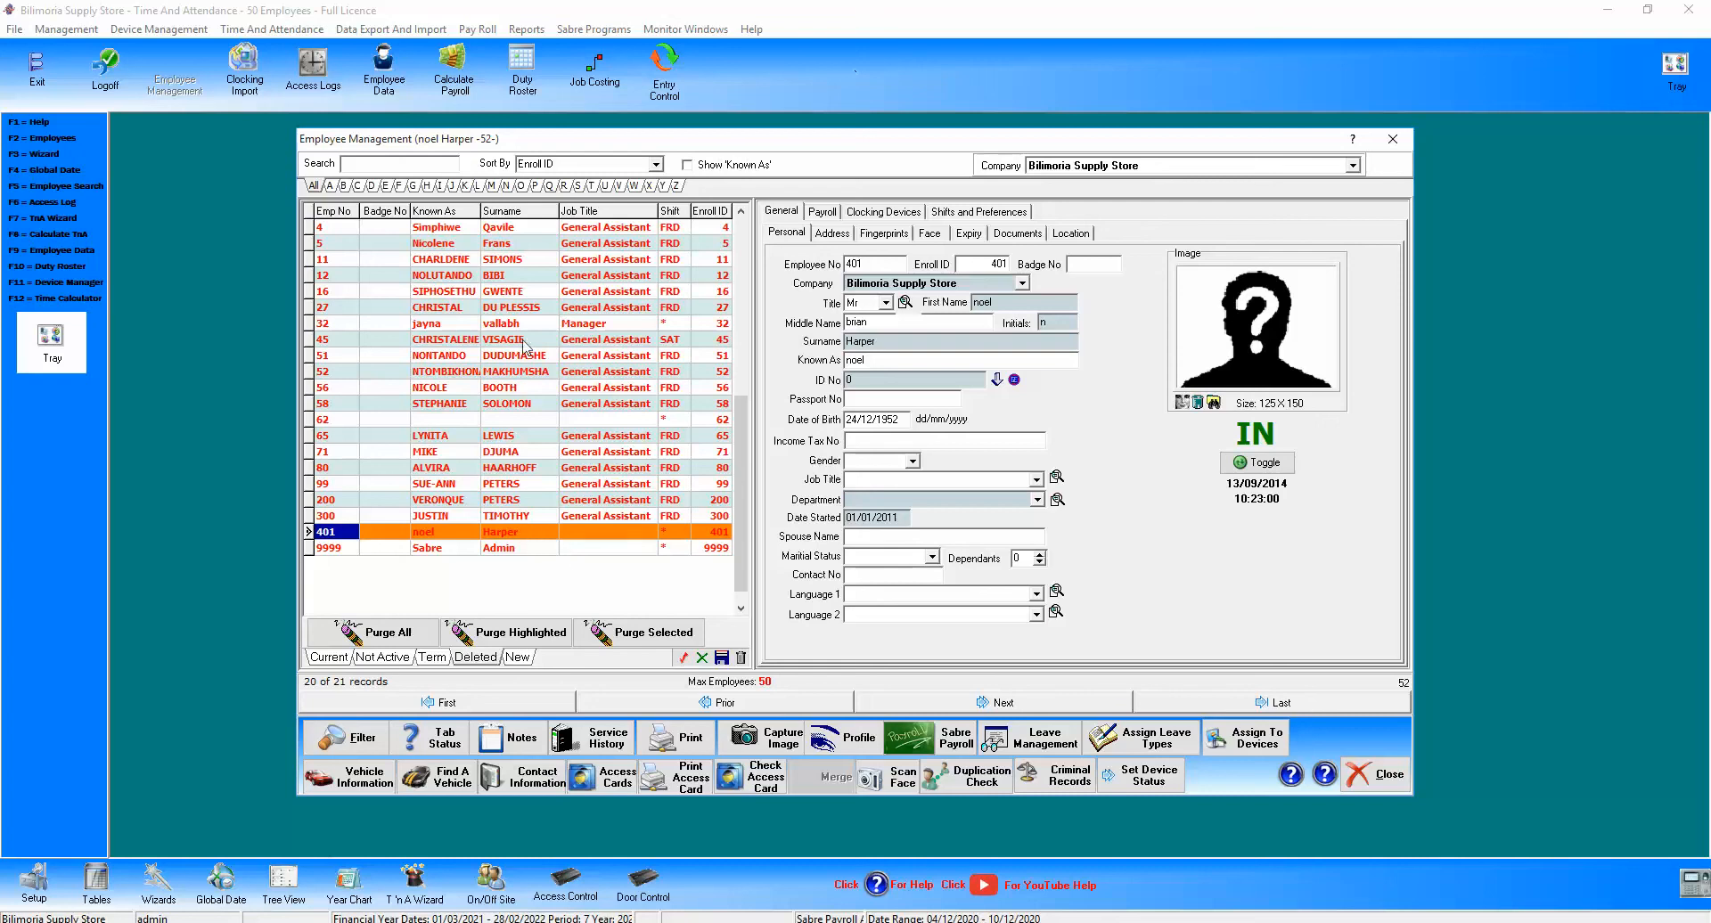
# Restore the newly deleted employee from the deleted list to the current employees.
pyautogui.click(475, 292)
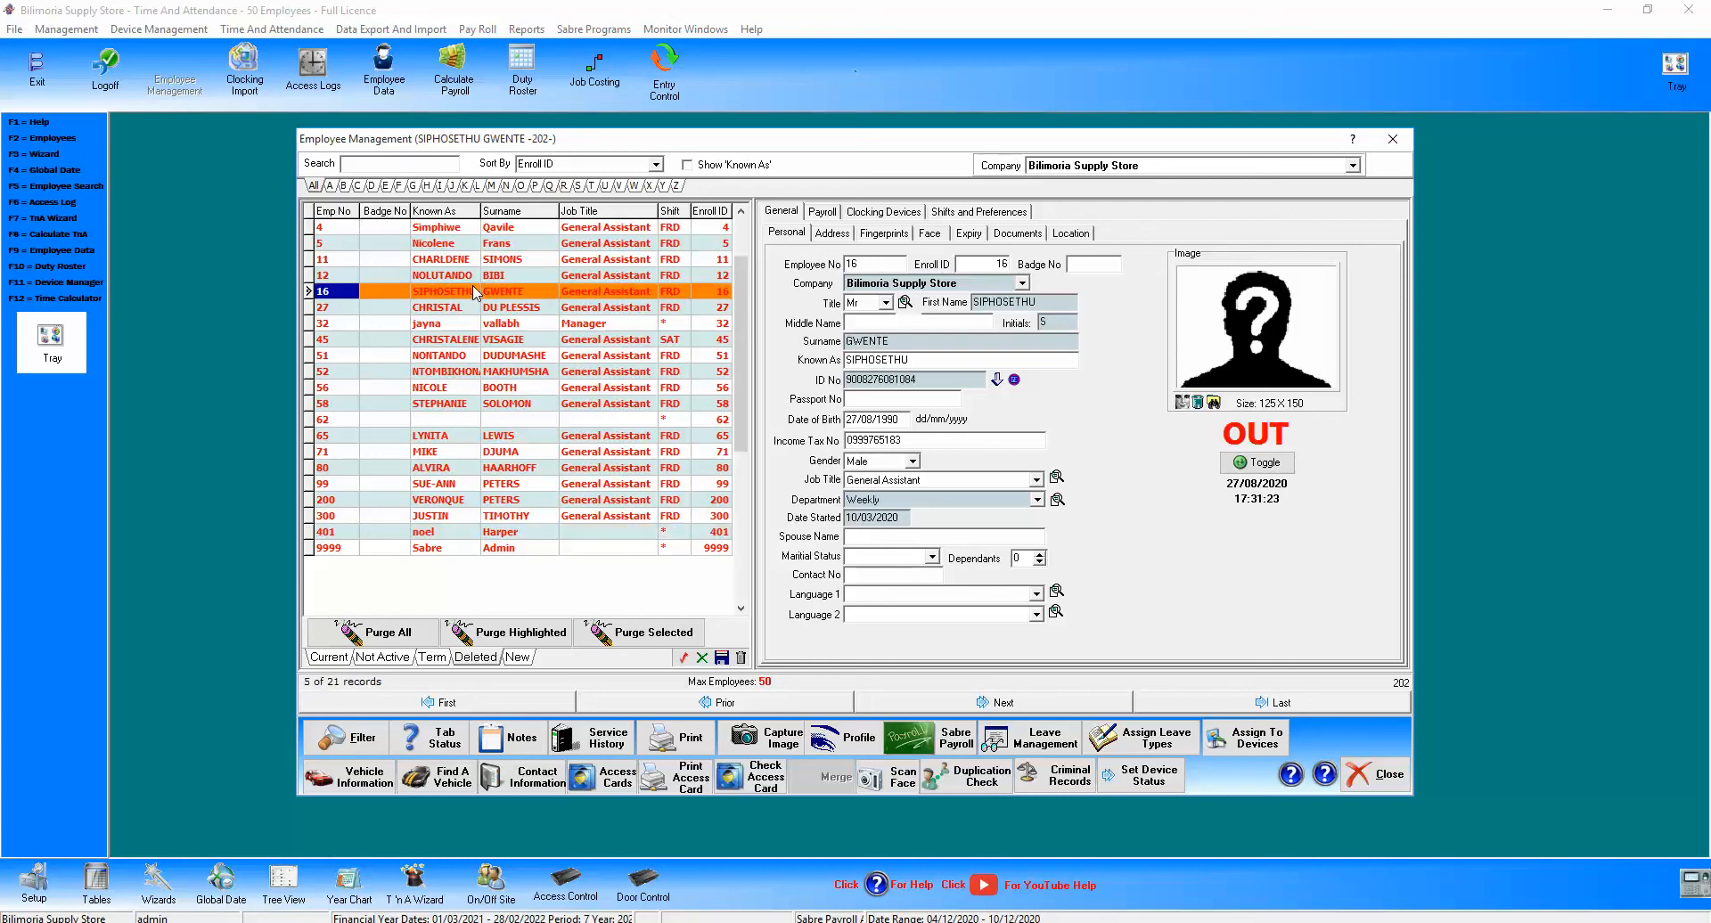
pyautogui.click(453, 486)
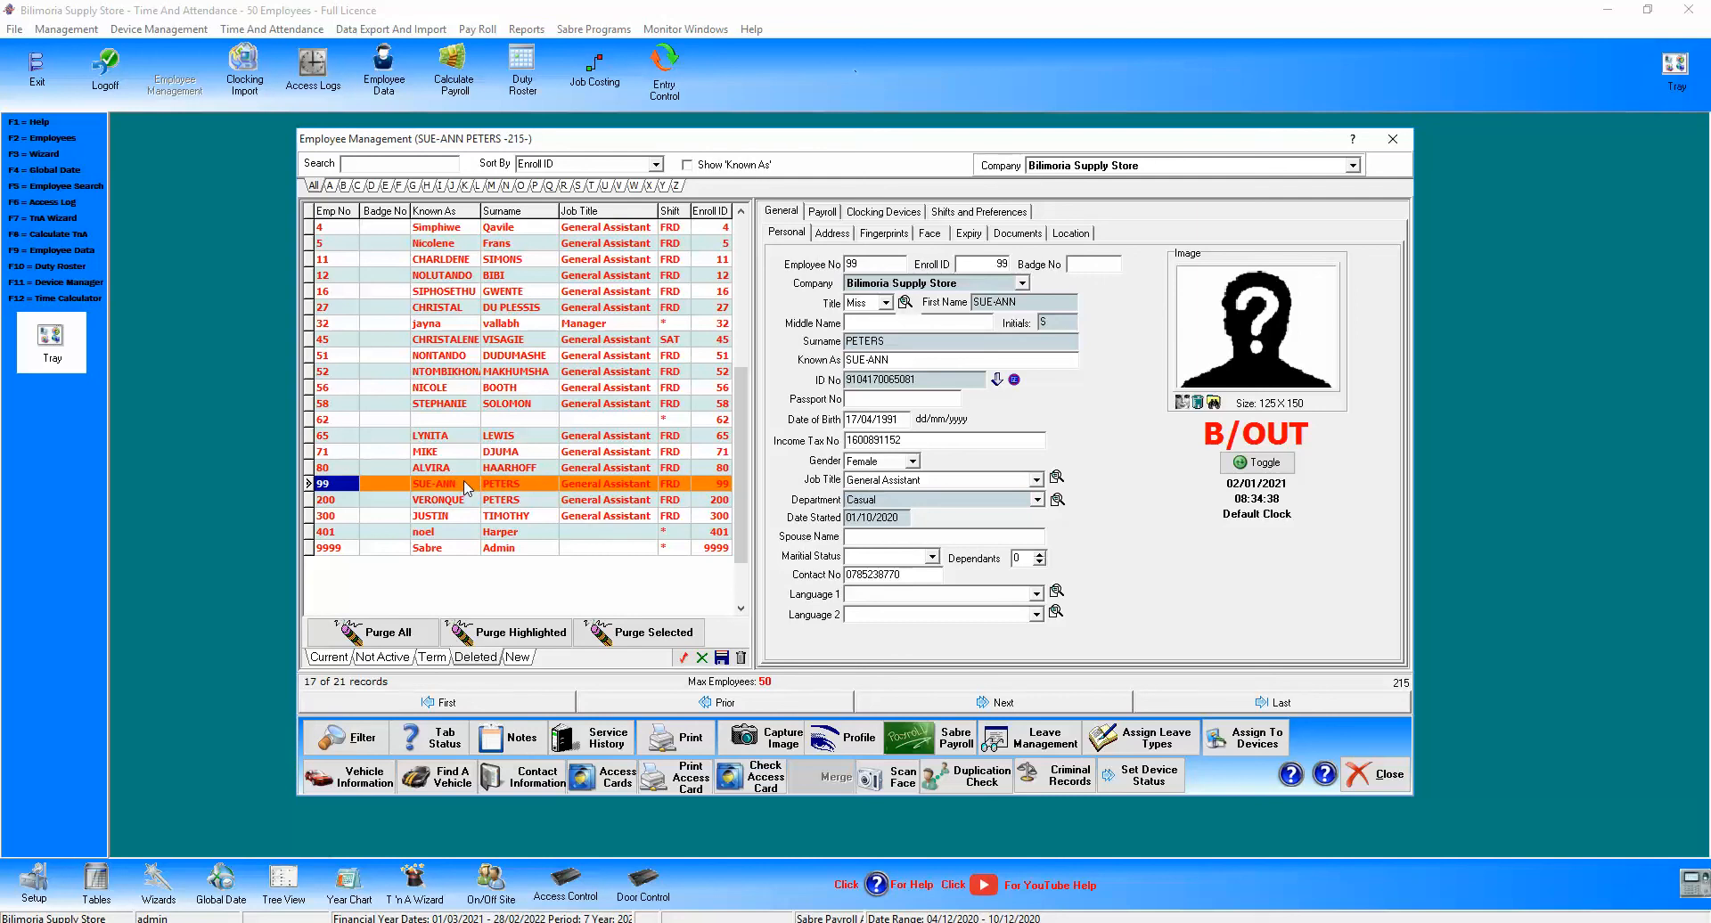
pyautogui.click(325, 657)
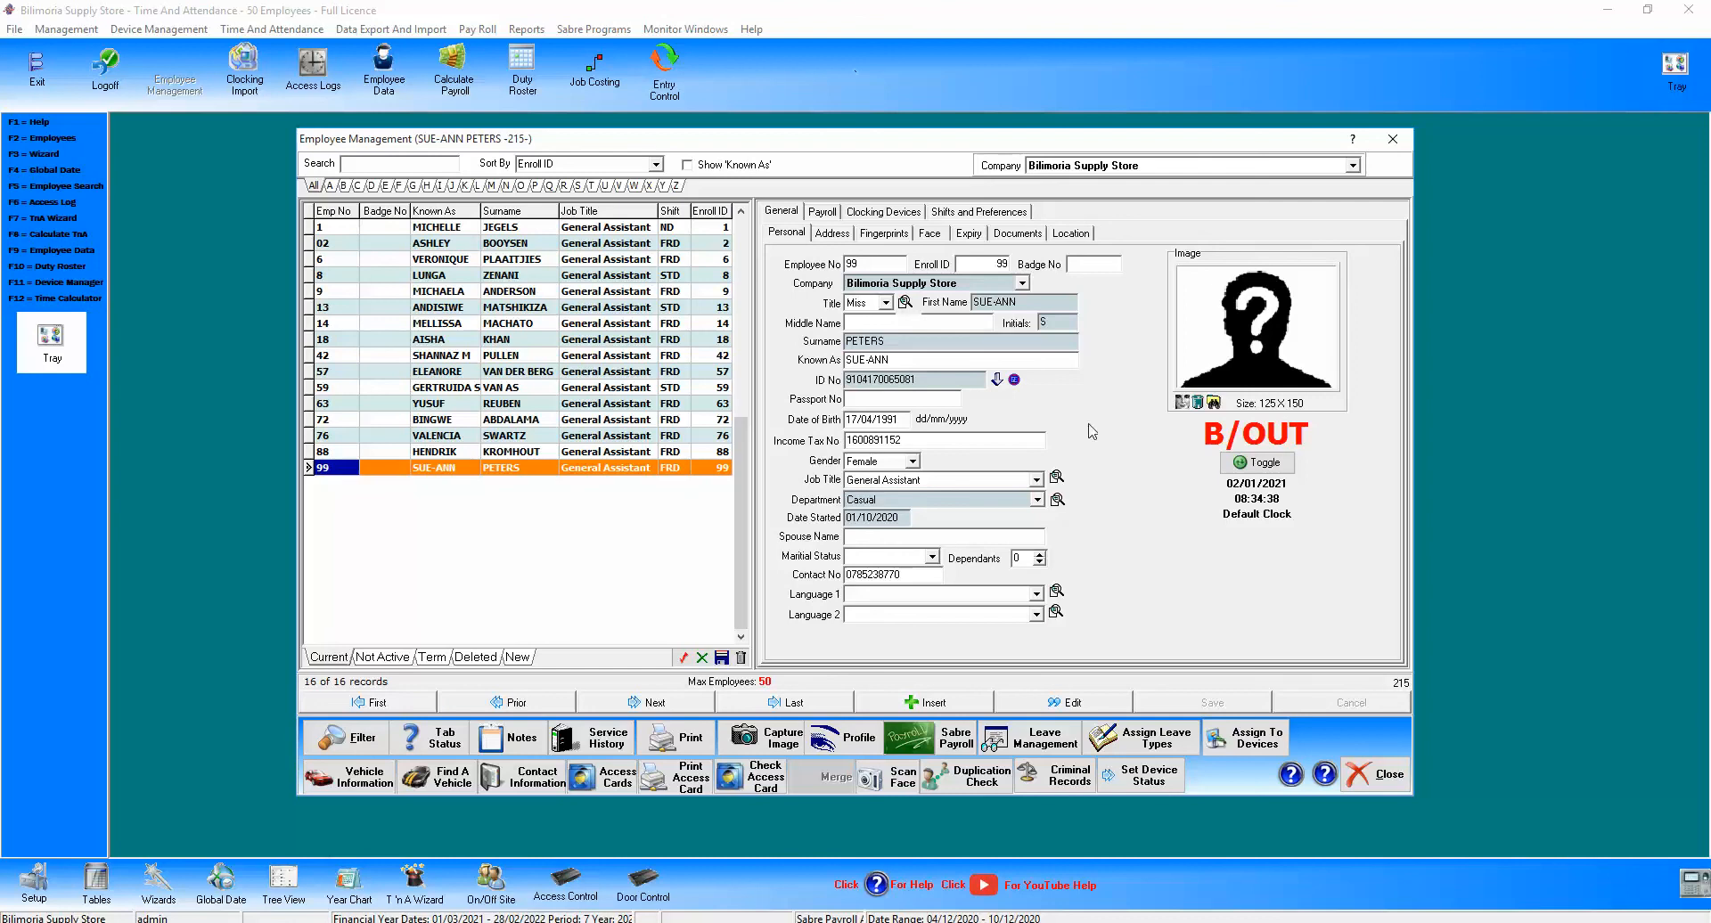
# Check the restored employee's device assignments, then the surname and first name fields.
pyautogui.click(1253, 738)
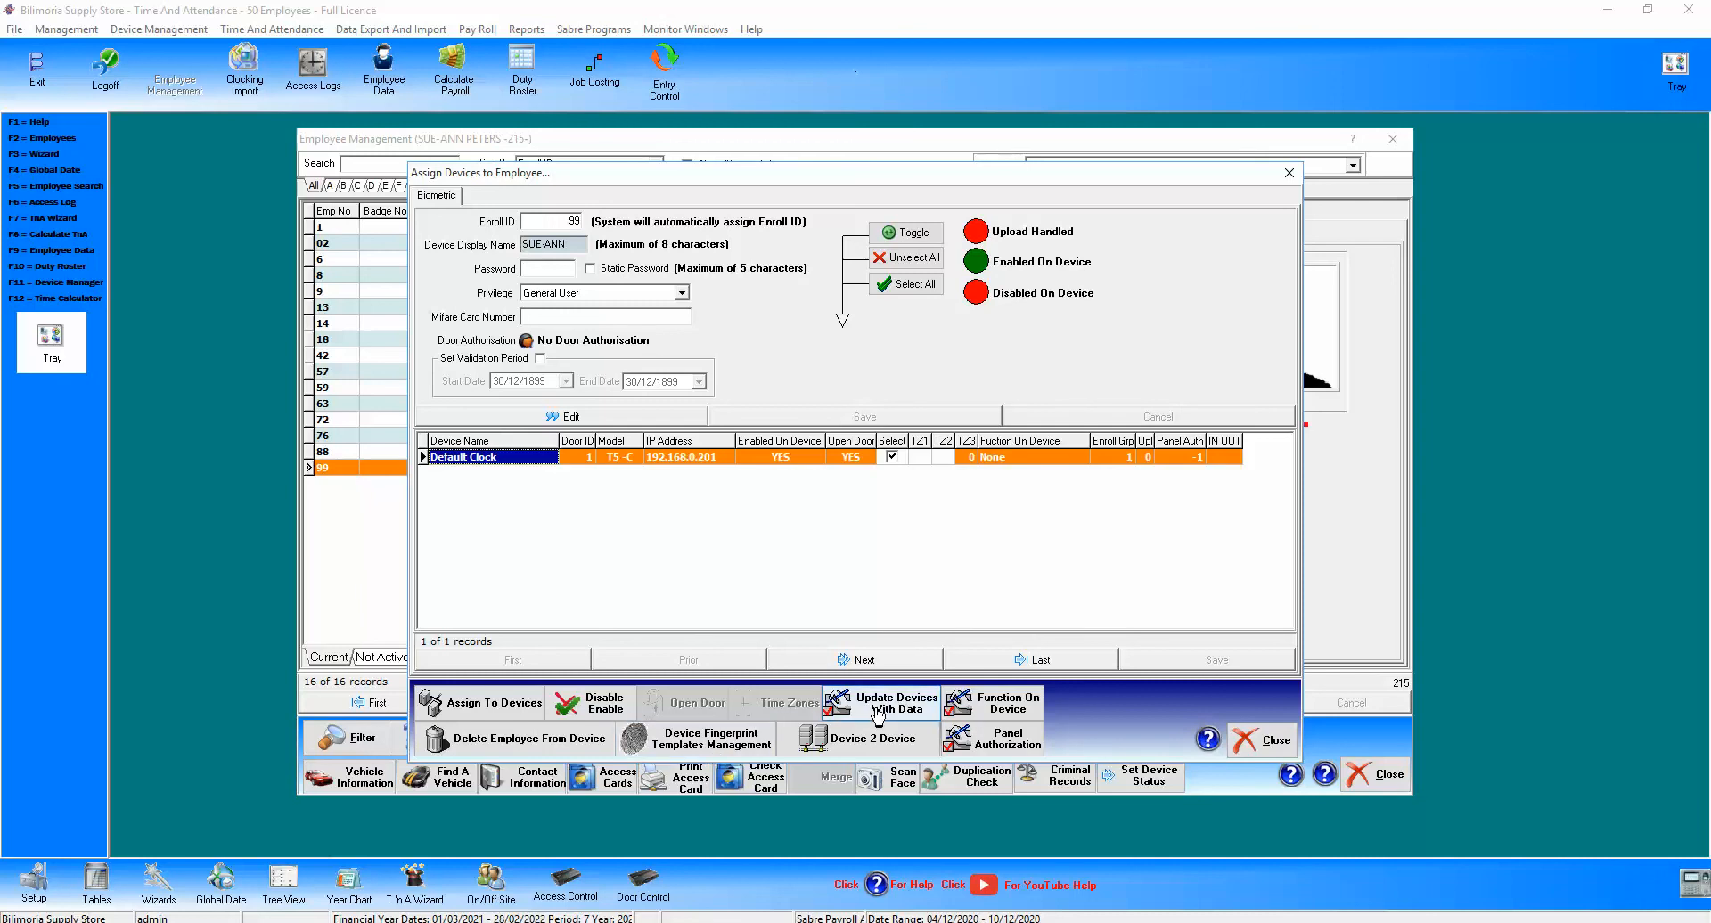
pyautogui.click(1290, 175)
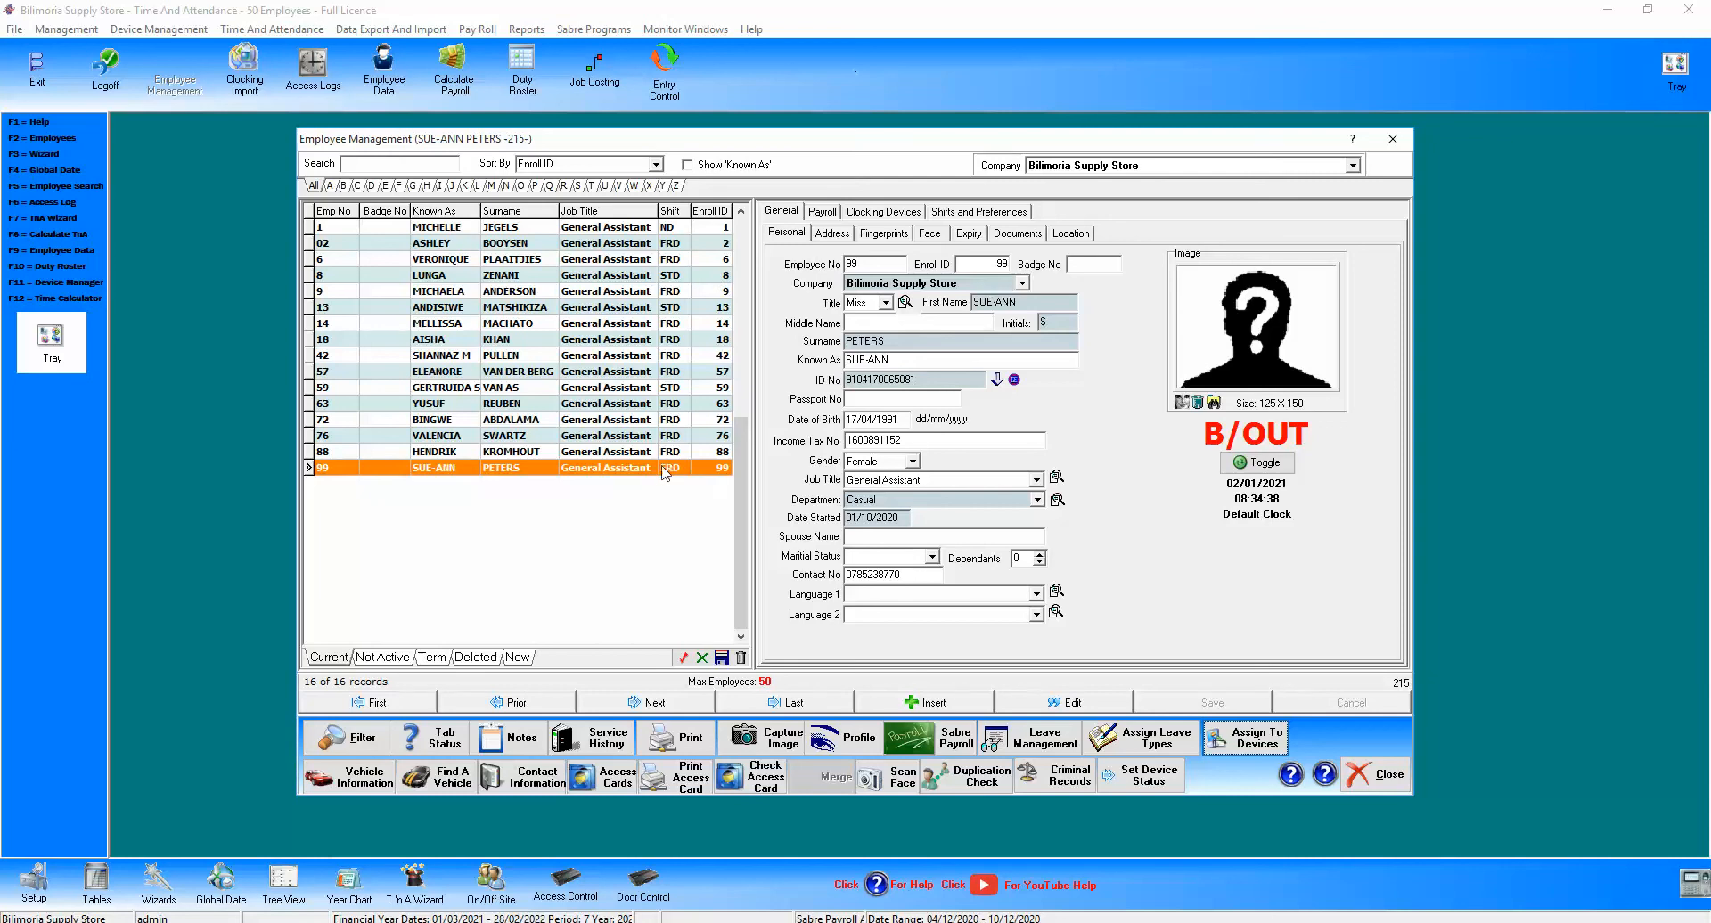
pyautogui.moveTo(909, 345); pyautogui.dragTo(833, 346)
pyautogui.moveTo(1027, 303); pyautogui.dragTo(944, 310)
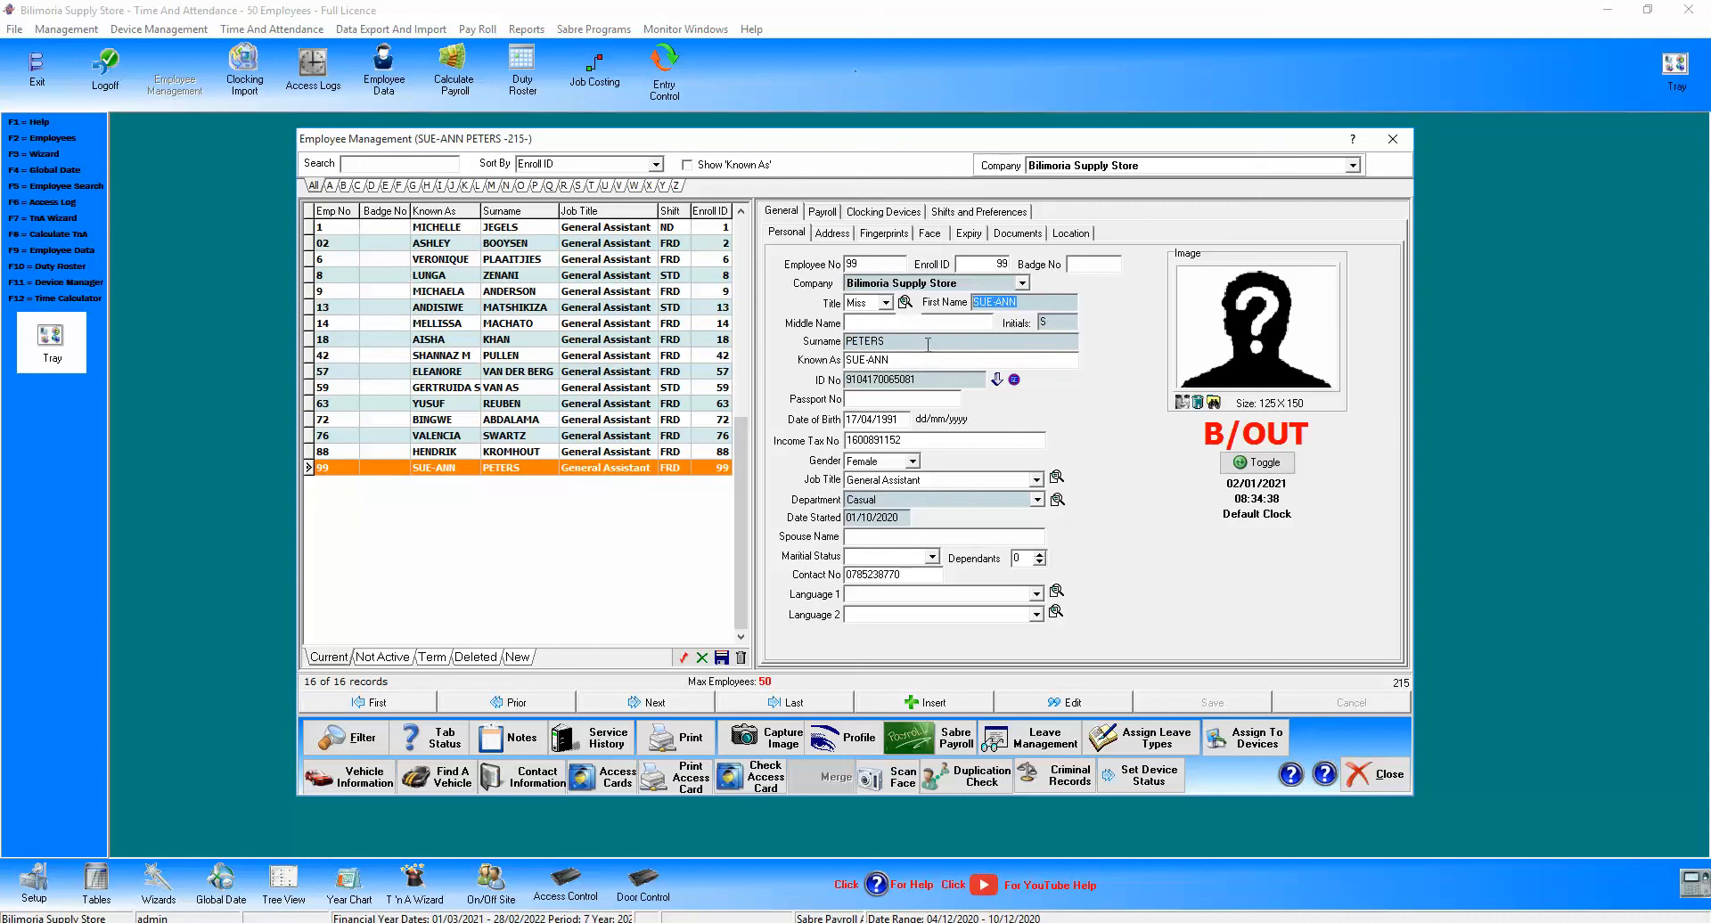
# Delete the last current employee without removing them from assigned devices, and select that record in the deleted list.
pyautogui.click(588, 473)
pyautogui.click(742, 659)
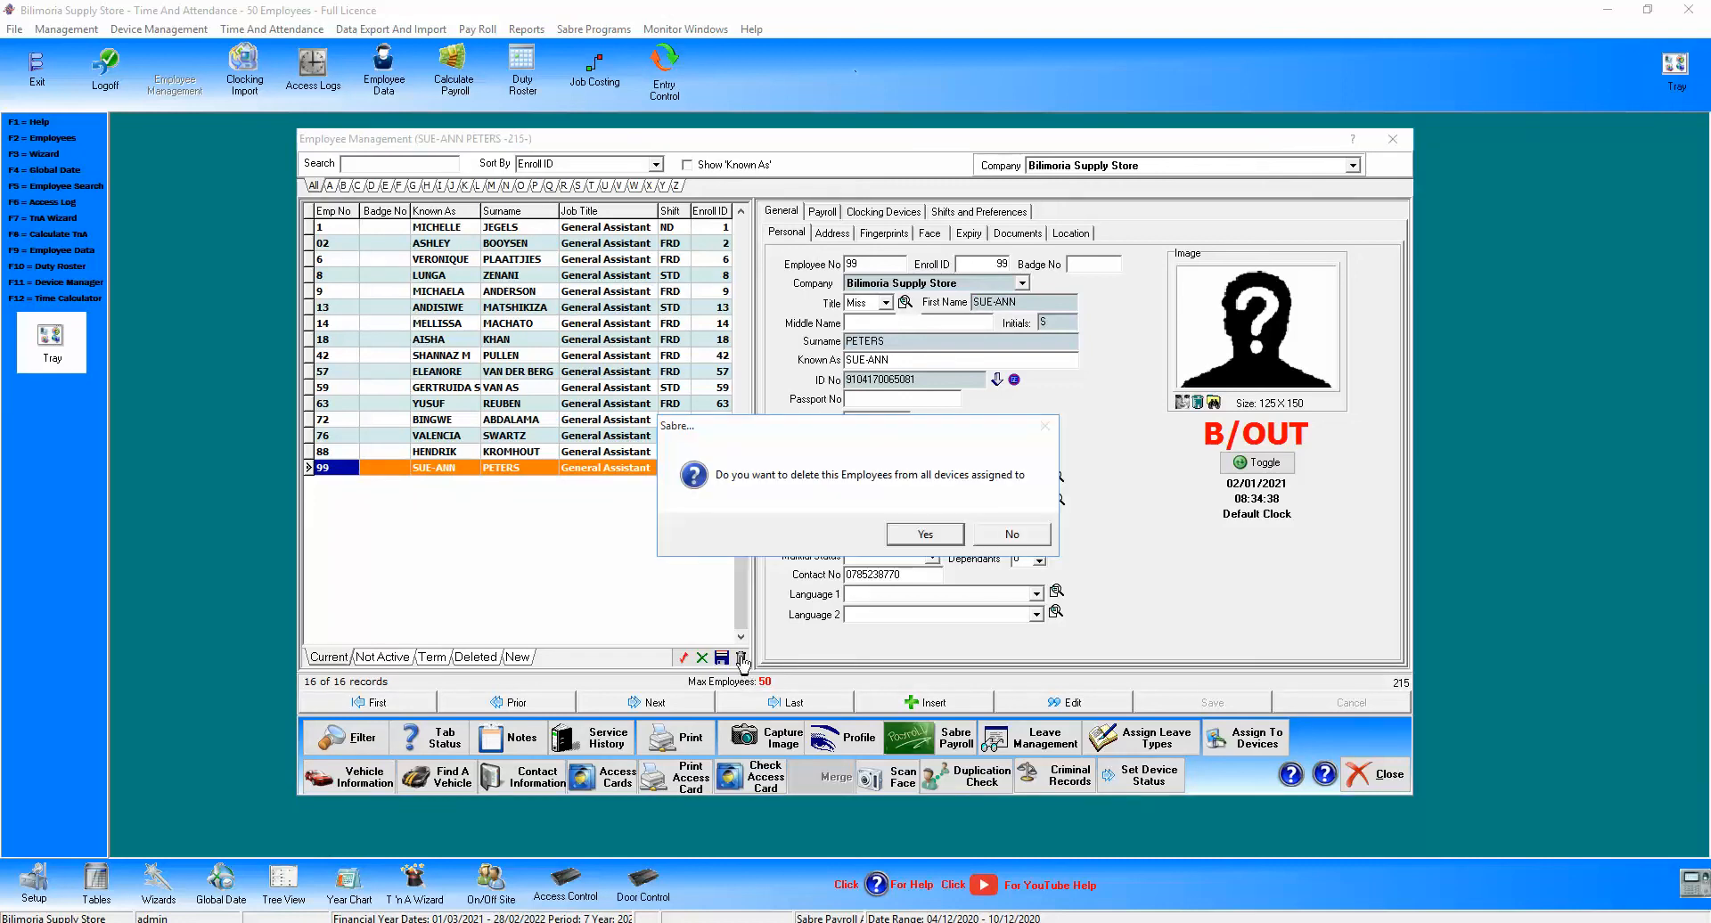
pyautogui.click(1002, 533)
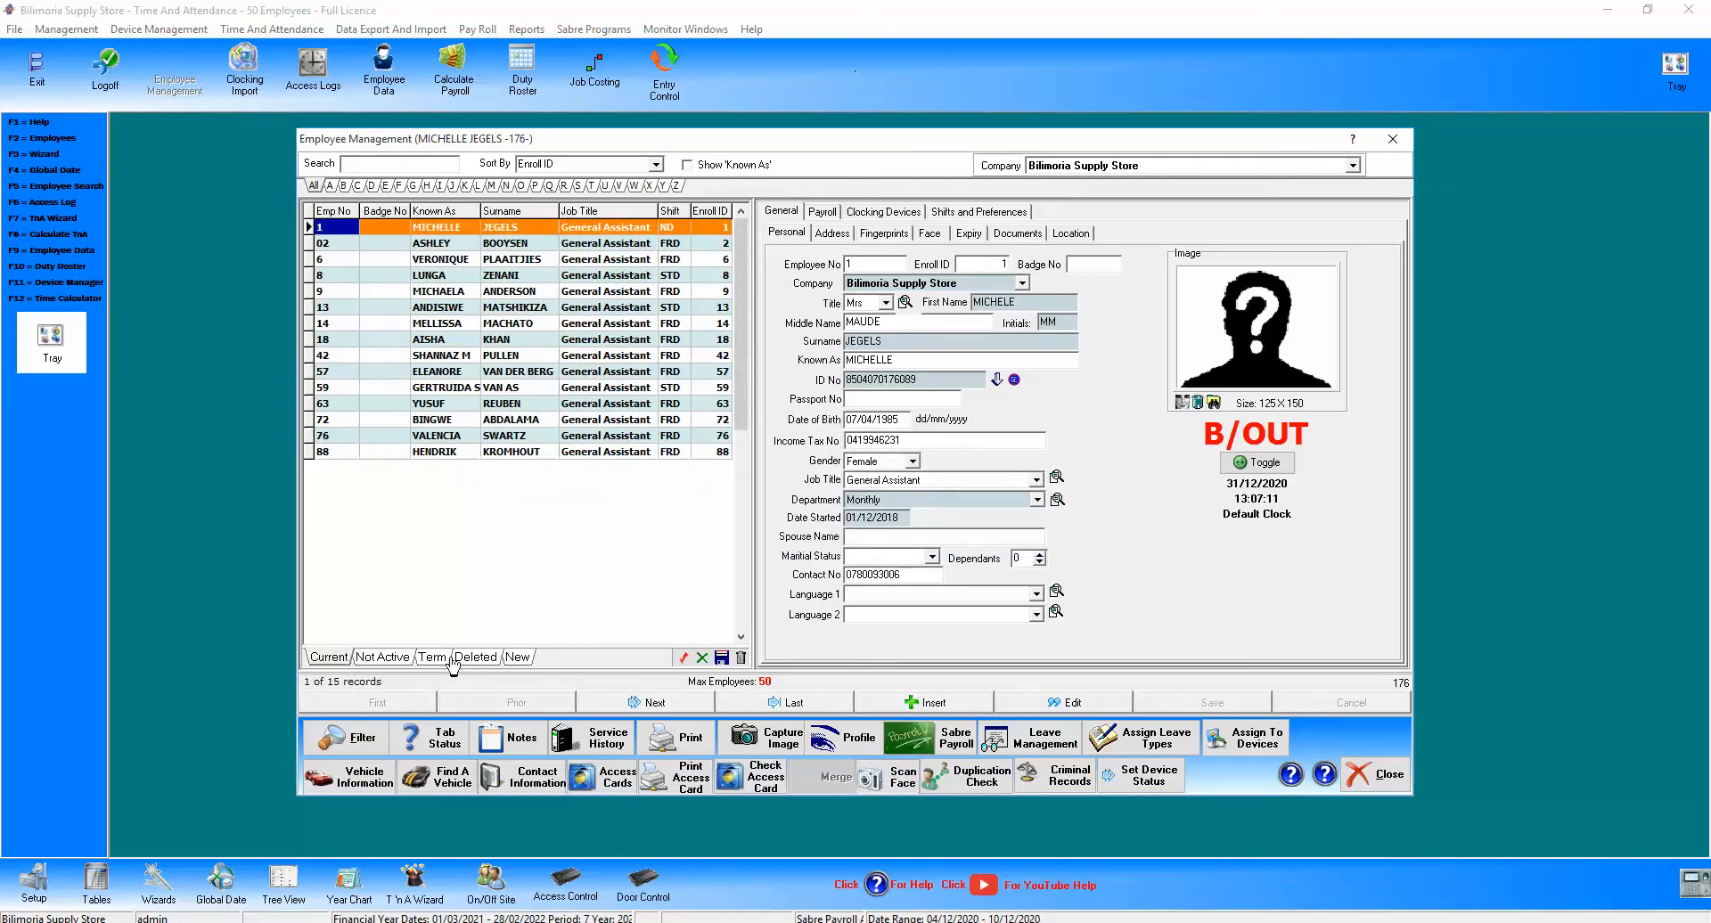
pyautogui.click(485, 658)
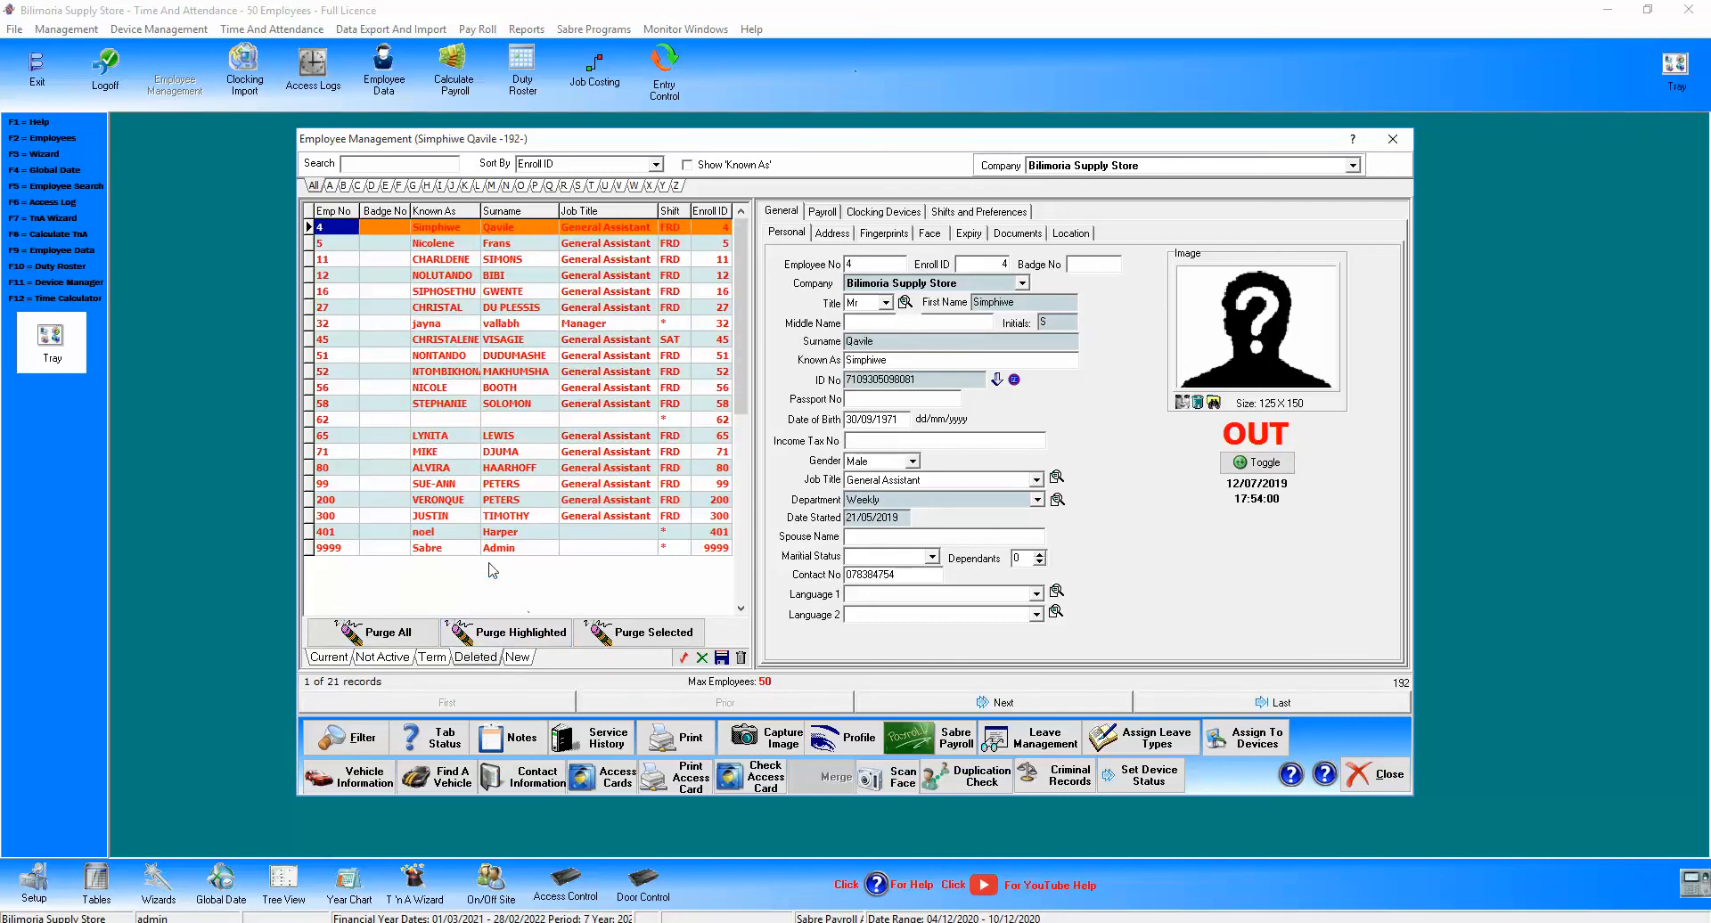
pyautogui.click(426, 486)
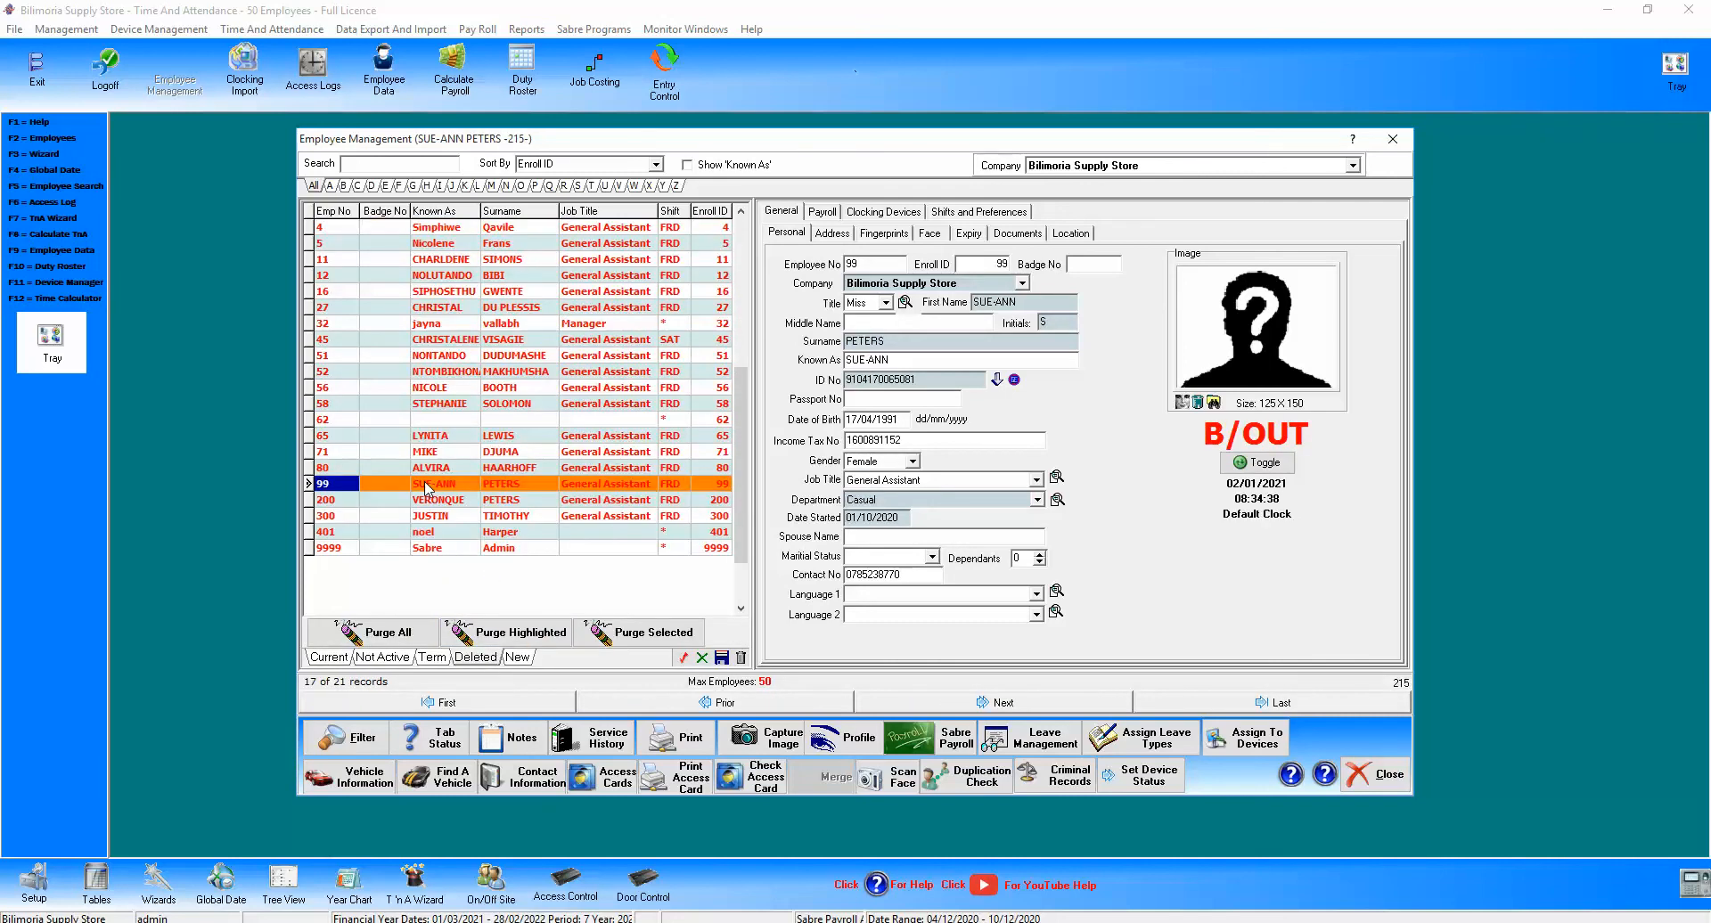
# Purge the selected deleted employee, also confirming the purge despite the employee's recorded clocks.
pyautogui.click(636, 634)
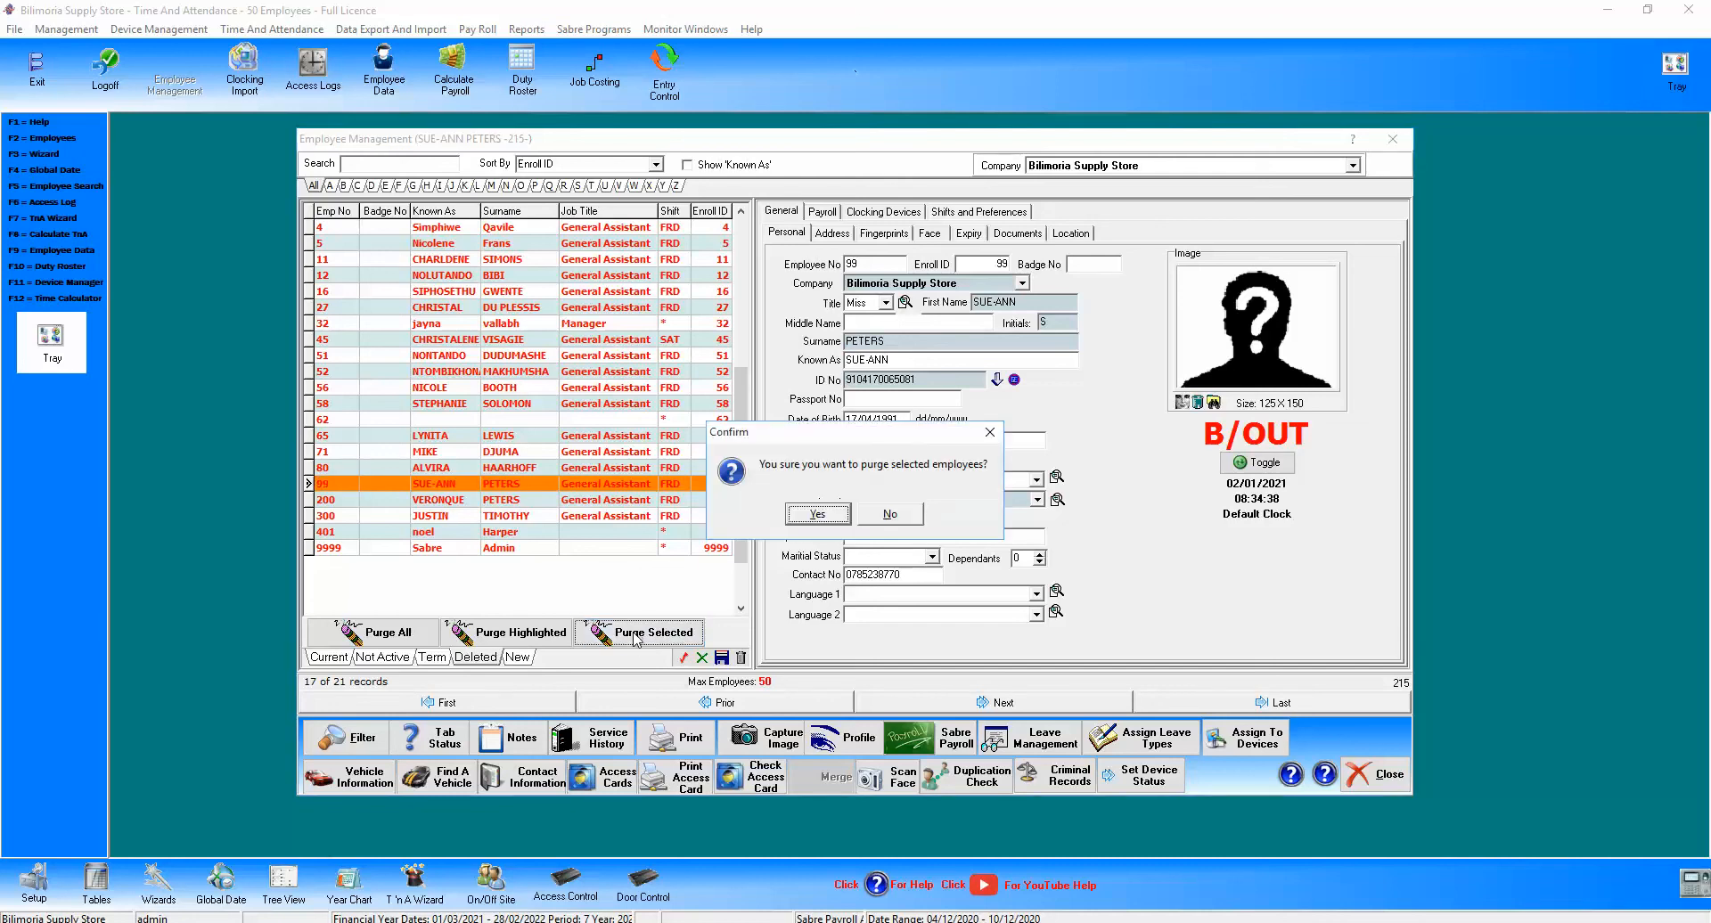
pyautogui.click(817, 515)
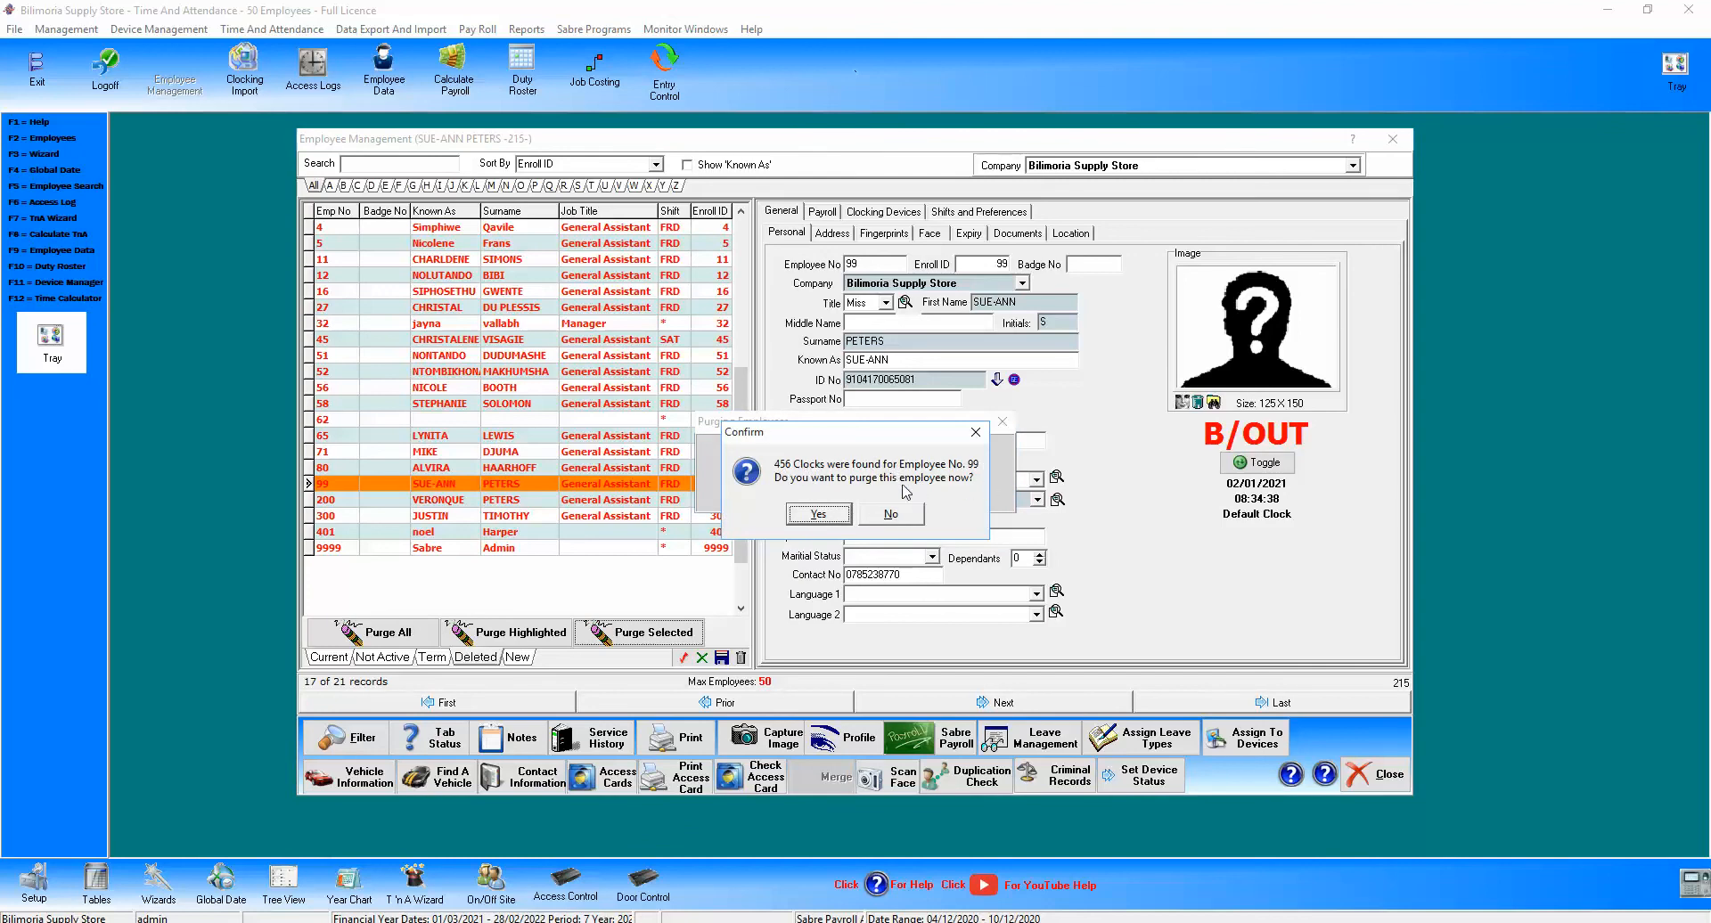
pyautogui.click(818, 515)
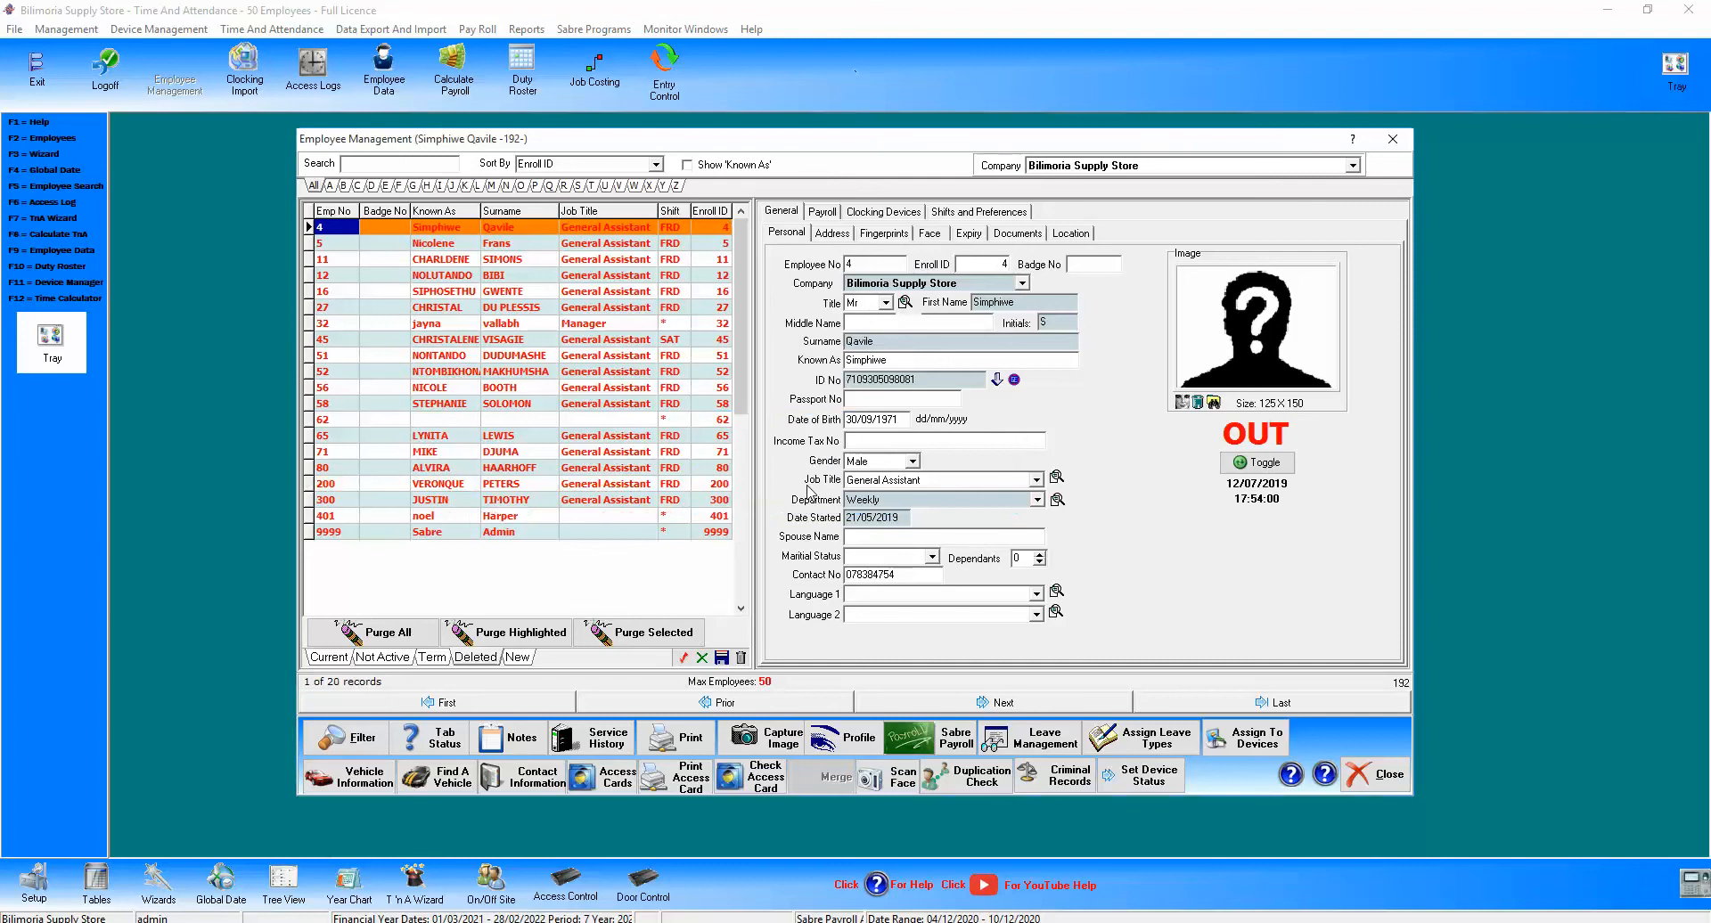
pyautogui.click(329, 657)
pyautogui.click(932, 703)
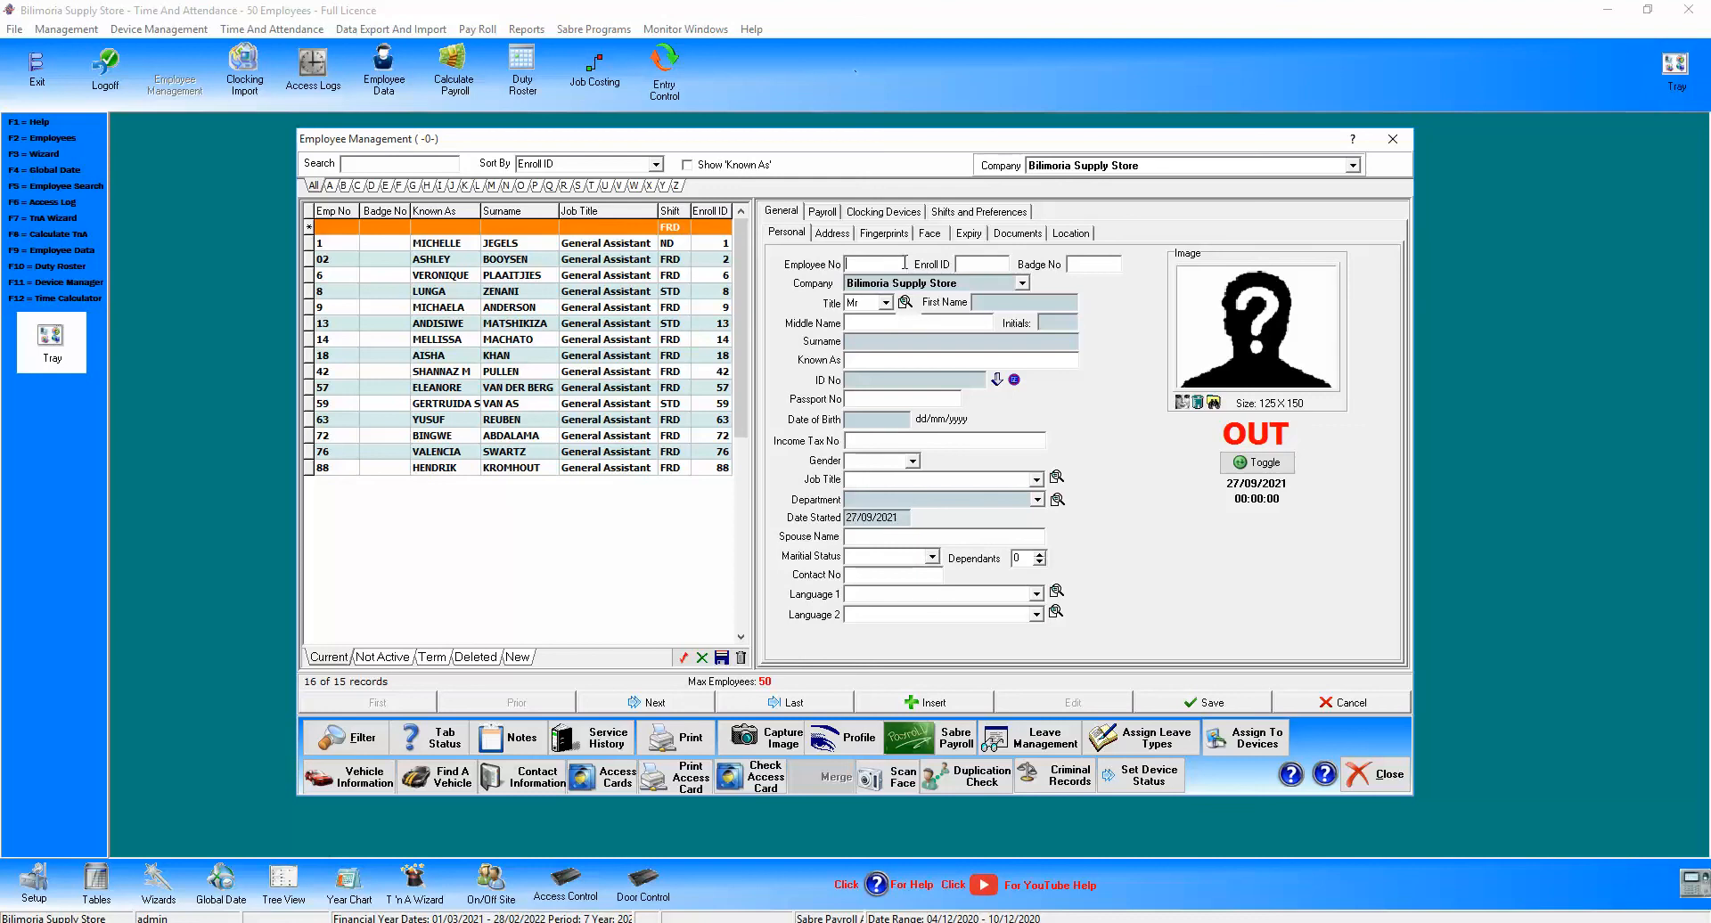
pyautogui.click(1351, 704)
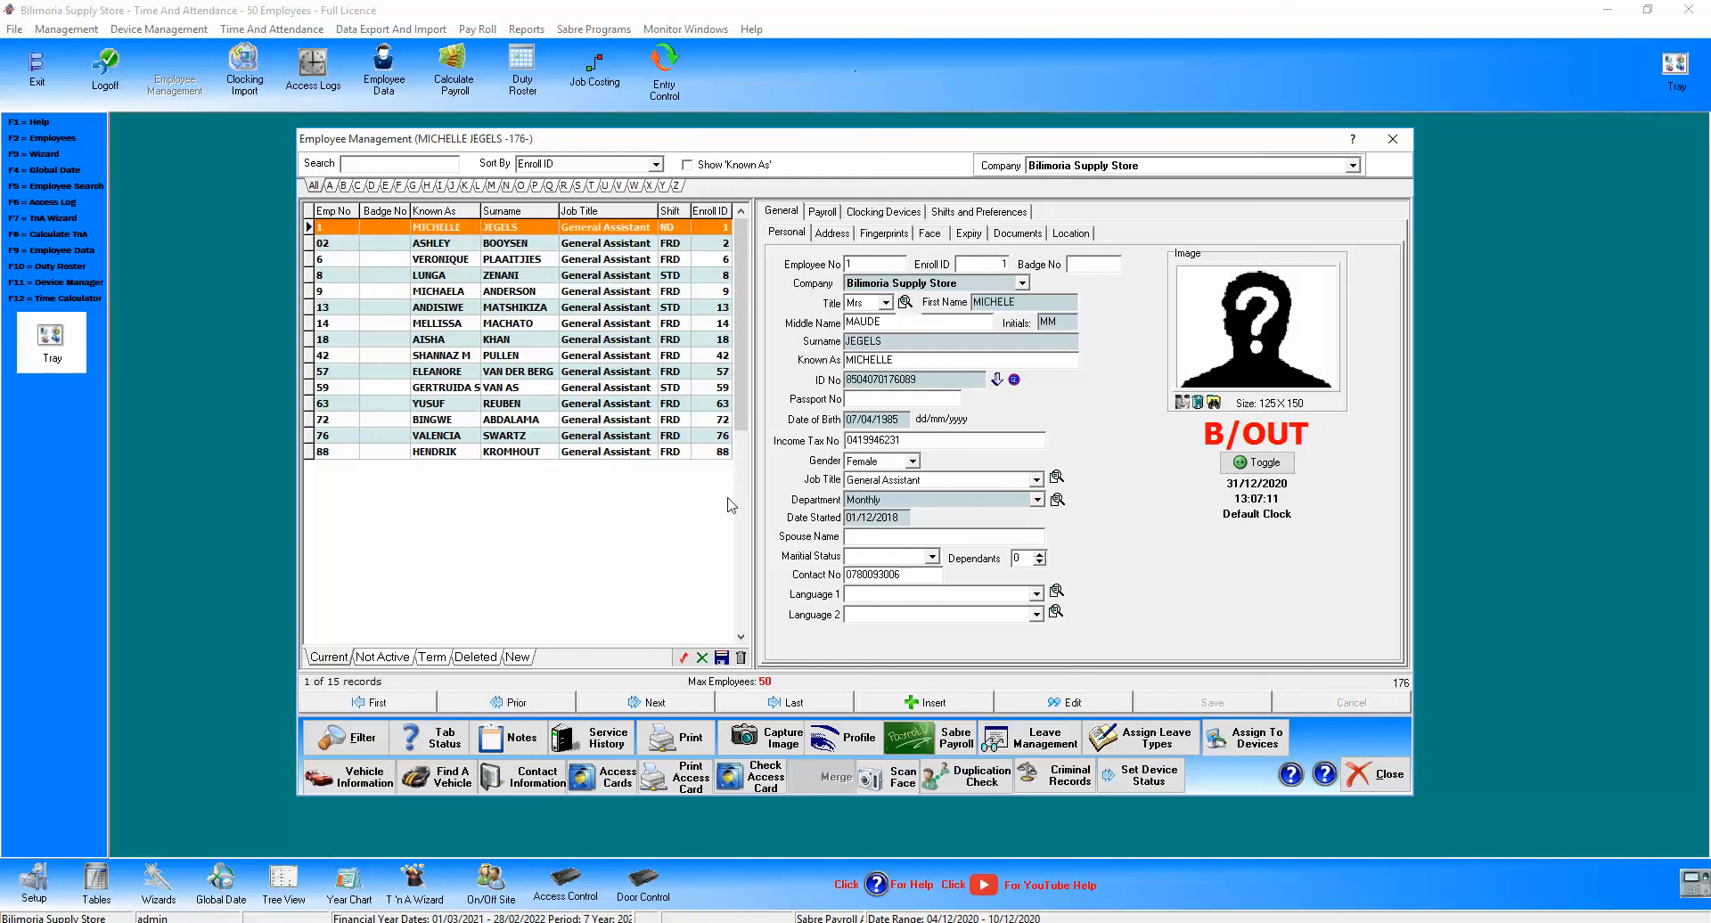
# Look up the employee number of the second-to-last record in the deleted list, then return to the current employees.
pyautogui.click(477, 658)
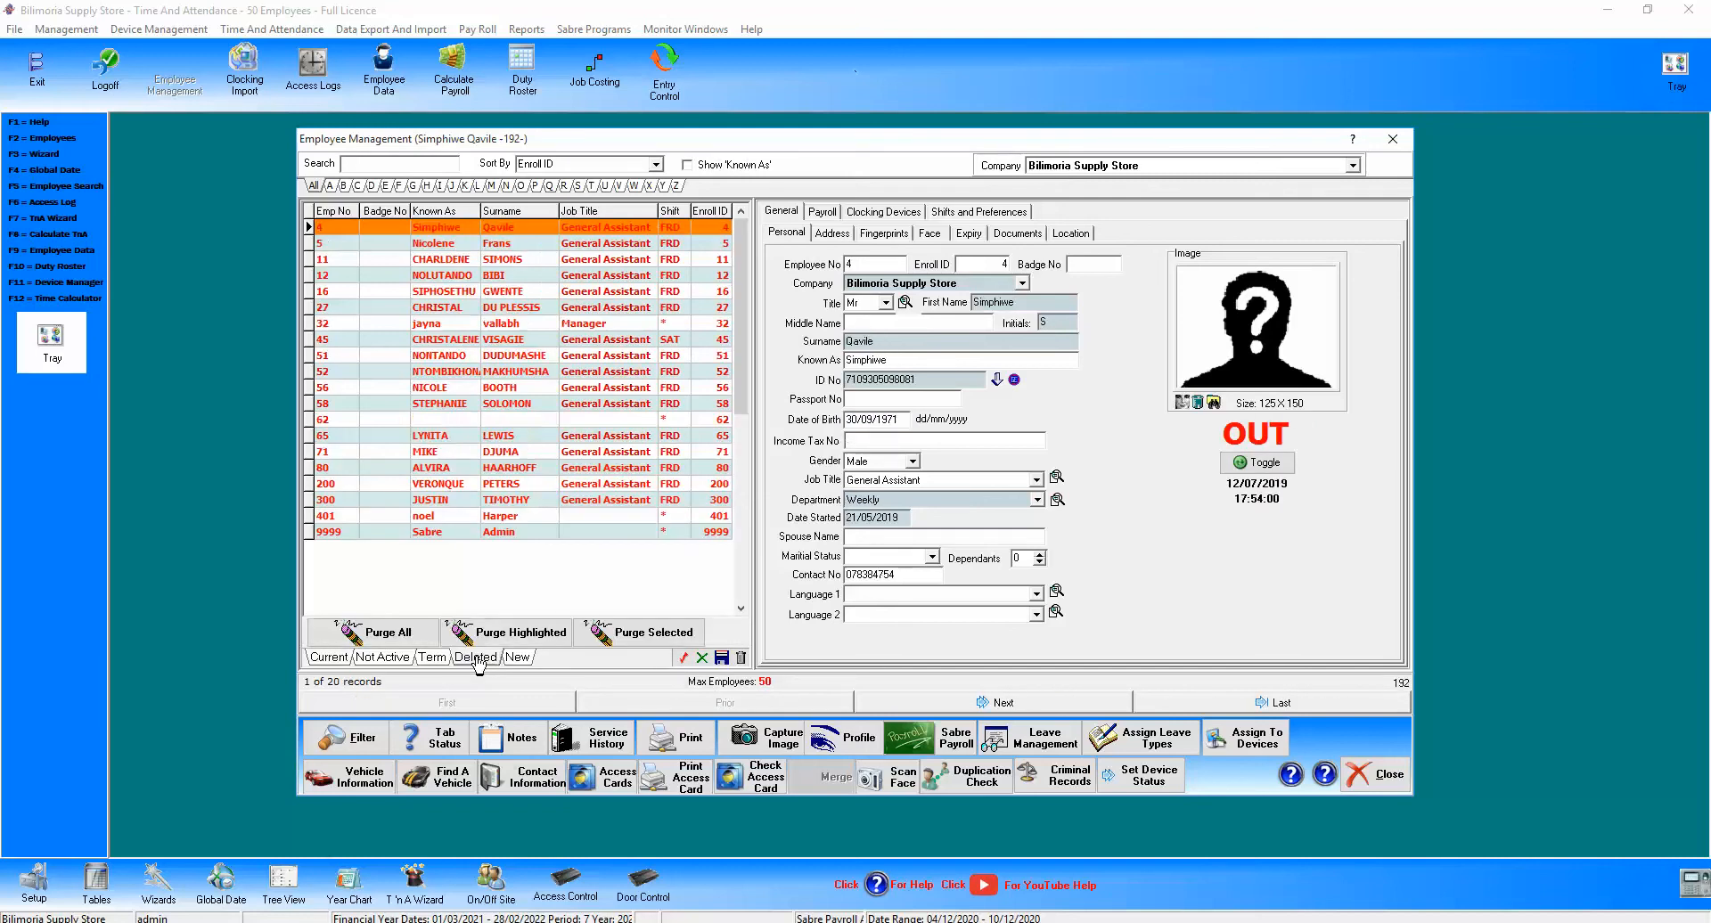
pyautogui.click(501, 516)
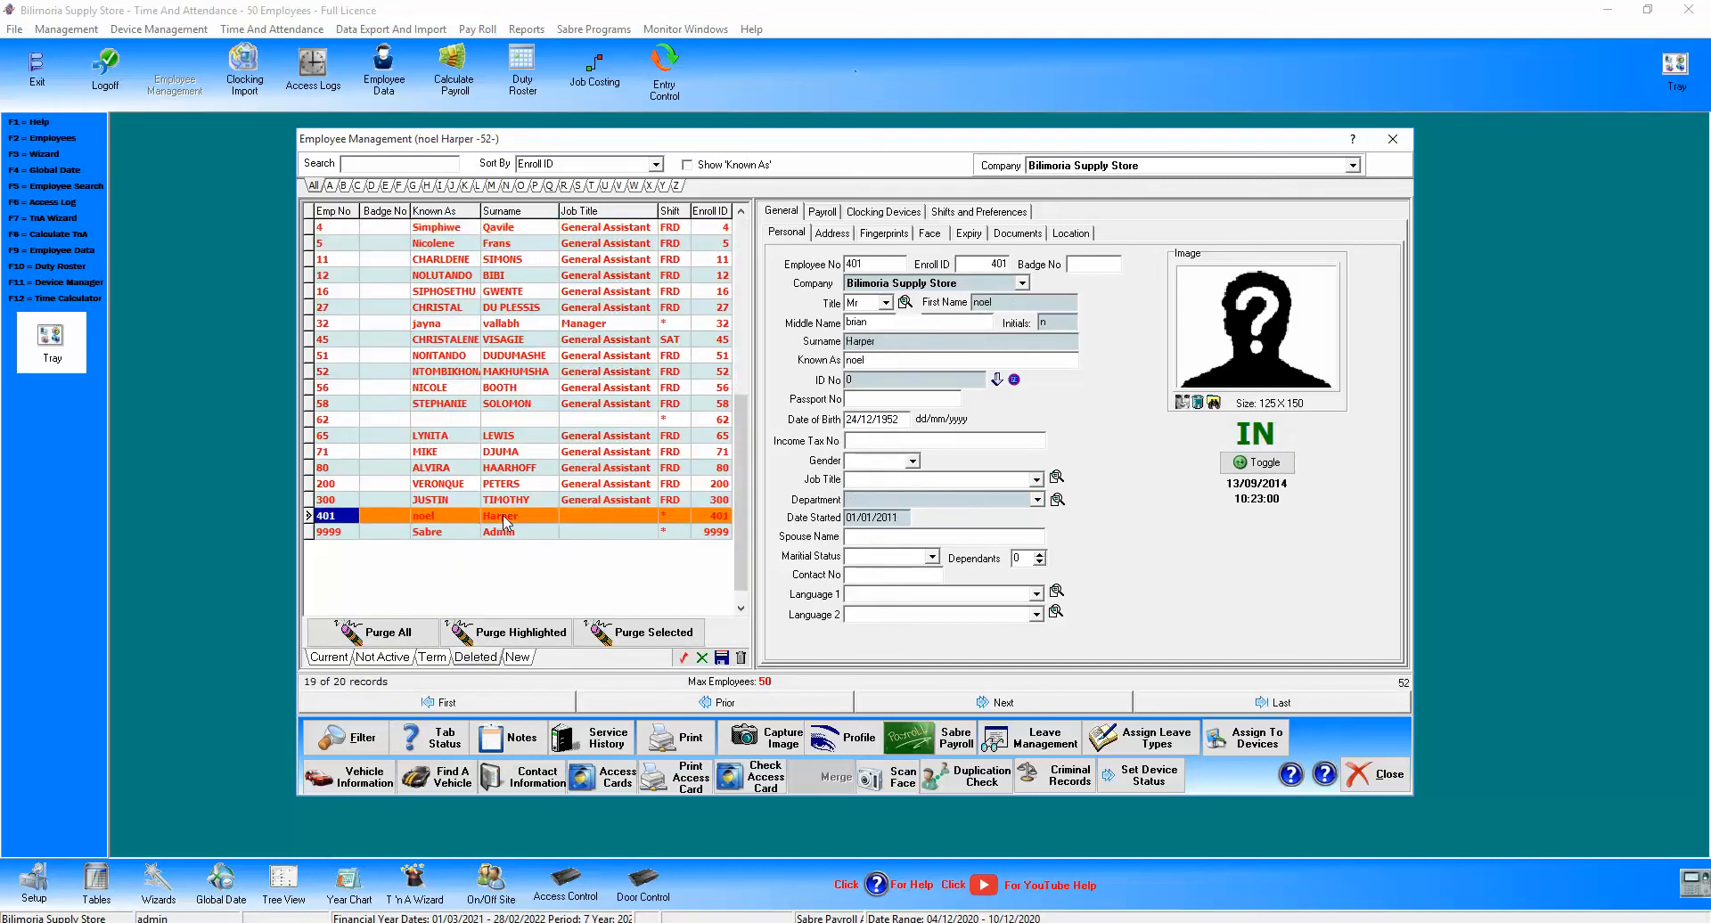
pyautogui.click(325, 661)
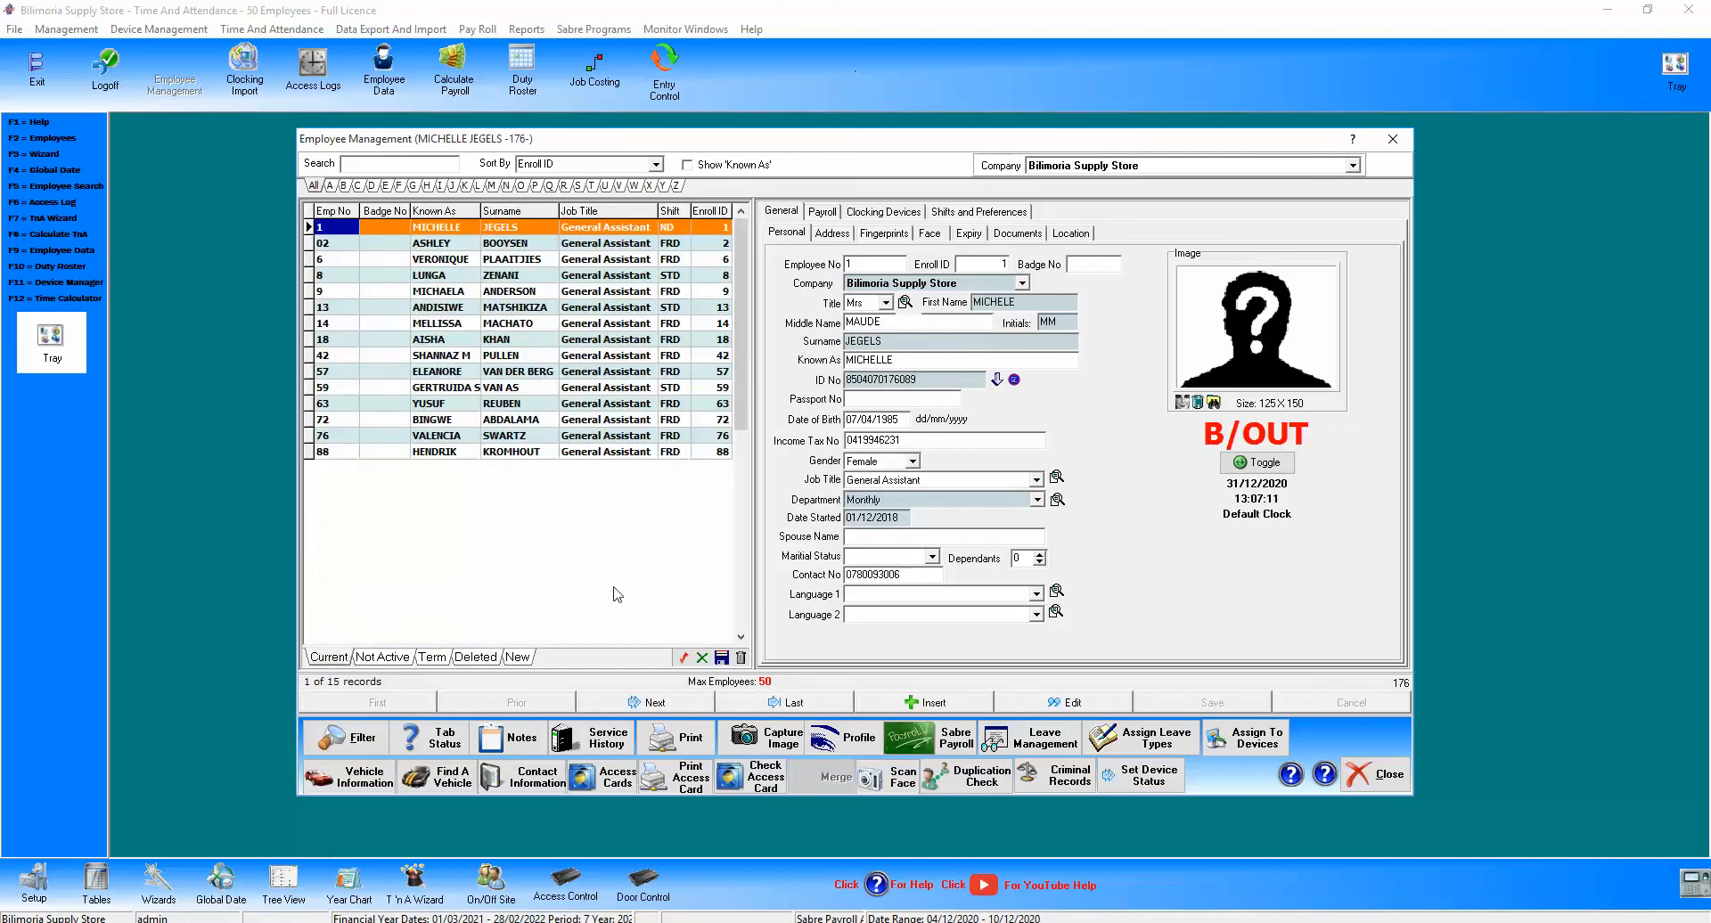
# Try to insert a current employee reusing that deleted record's number as employee number and enroll ID, declining to undelete the existing employee.
pyautogui.click(909, 704)
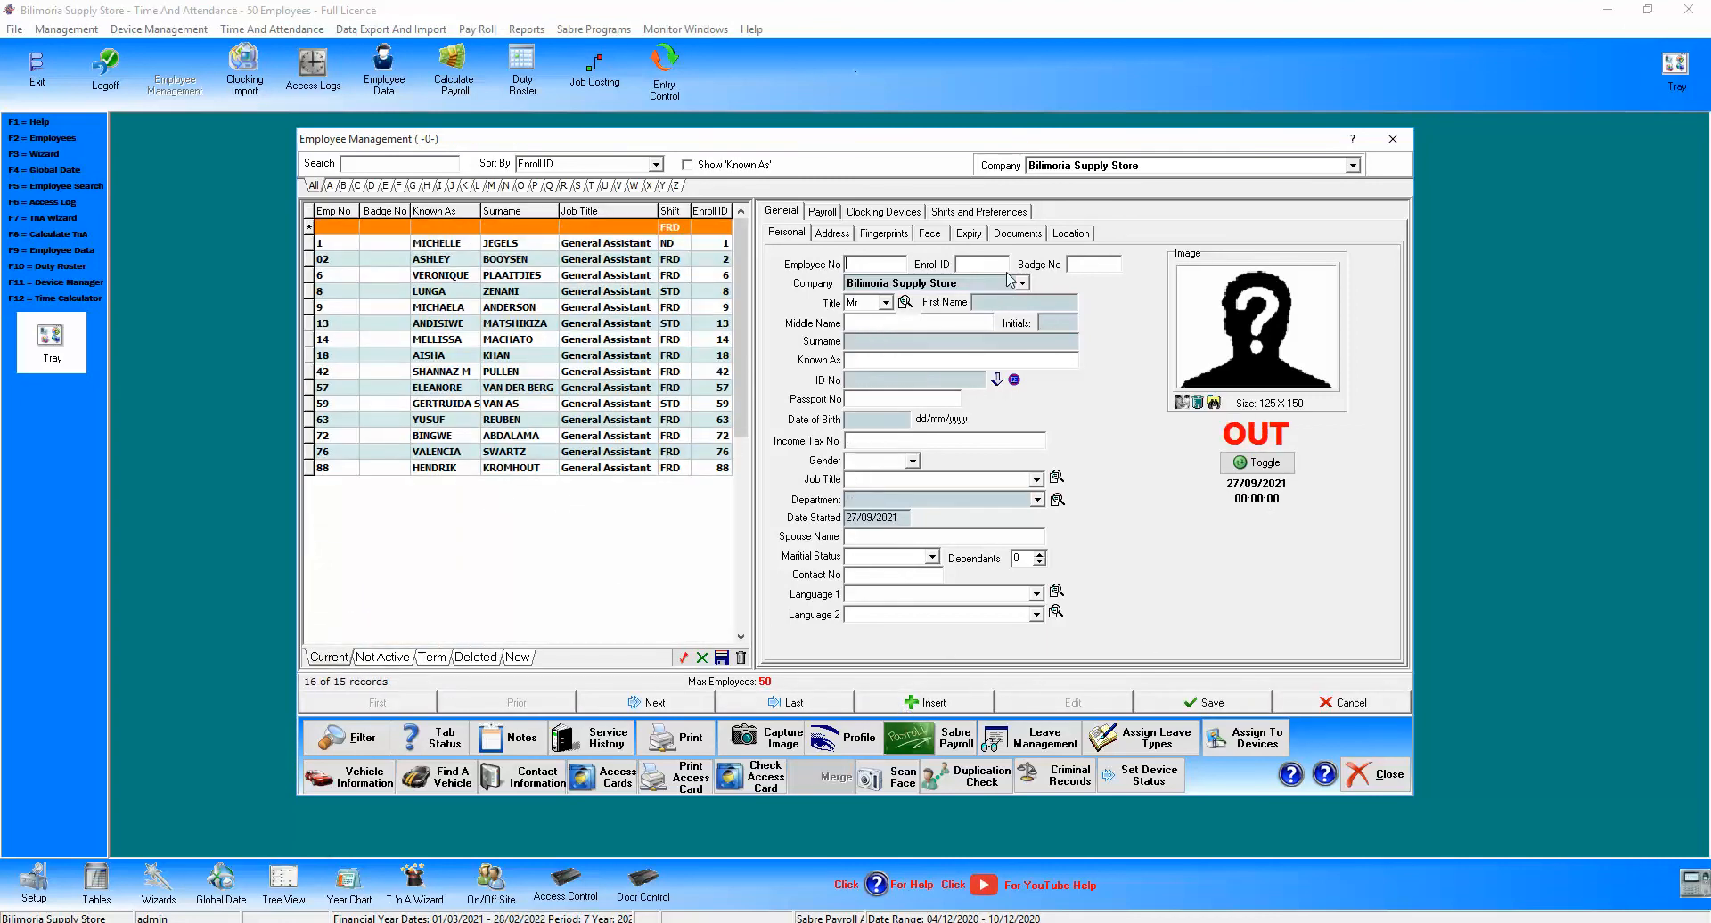
pyautogui.press('Tab')
pyautogui.write('401')
pyautogui.press('Tab')
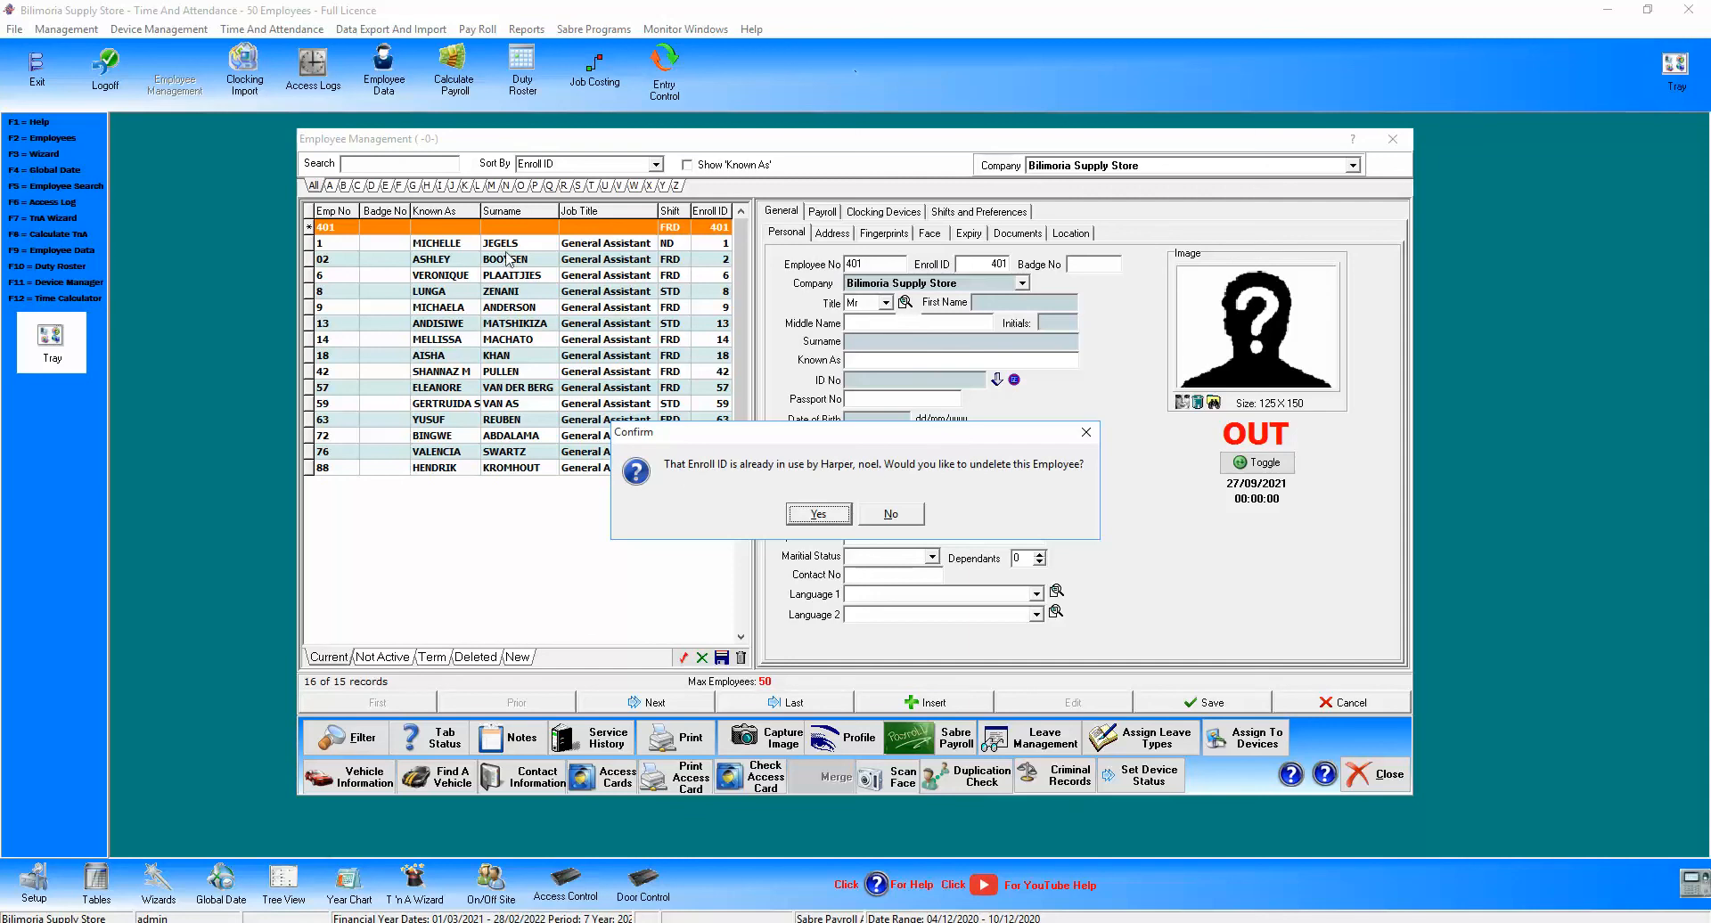
pyautogui.click(890, 518)
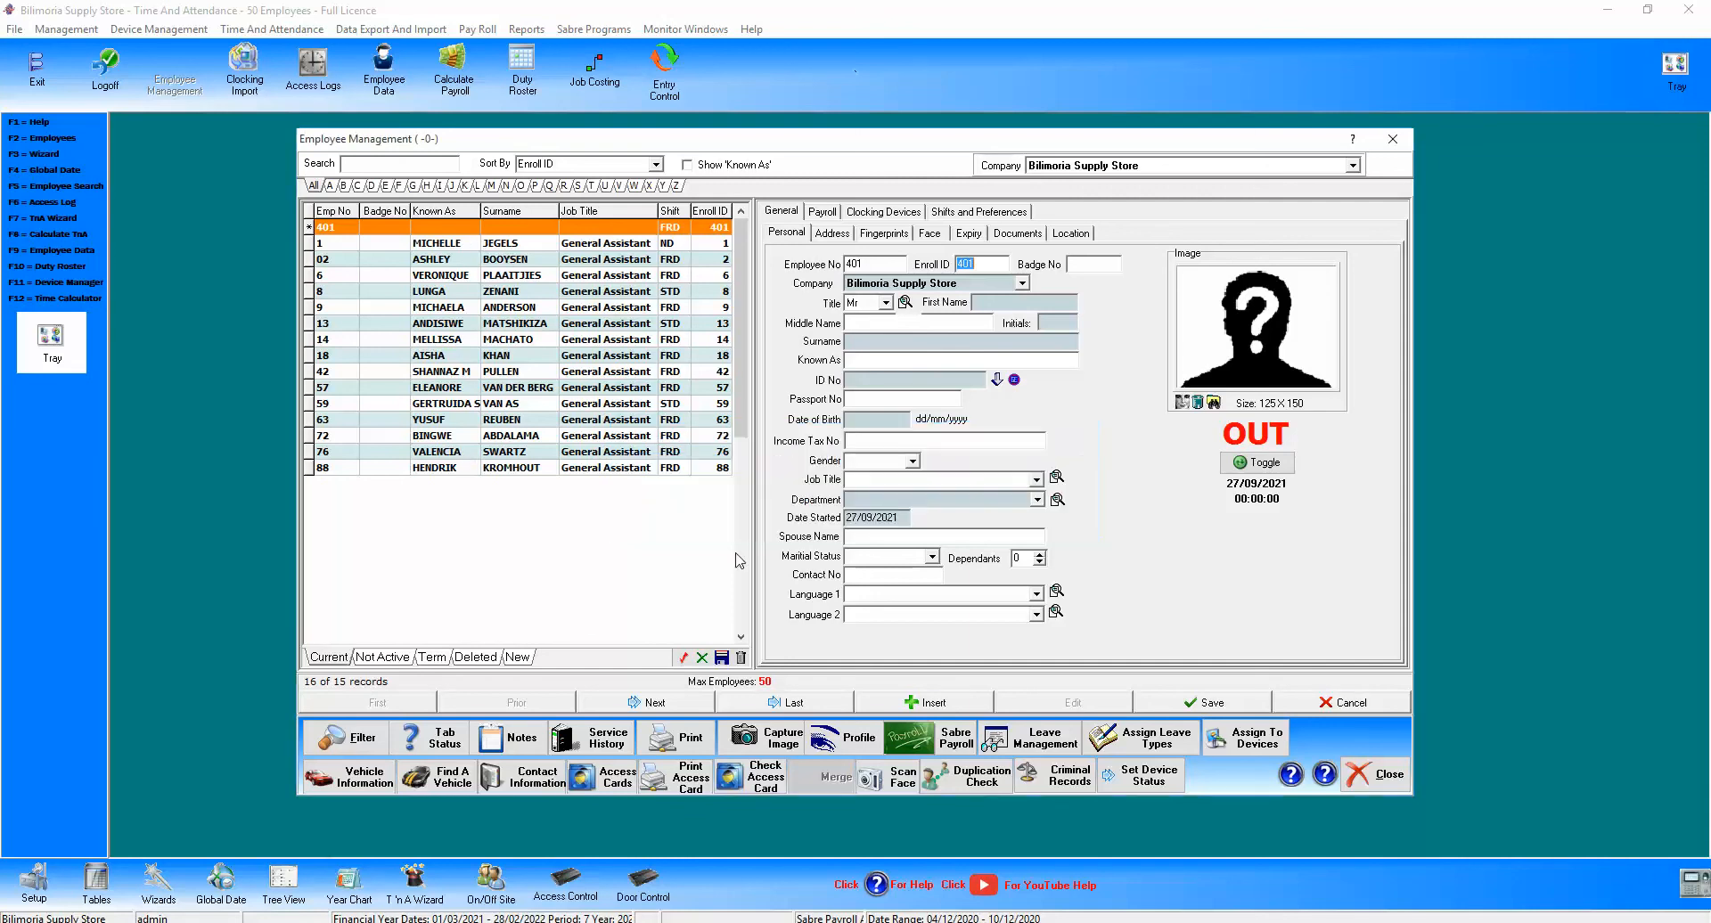
# Select the last current employee and open the service termination form by moving the record to the terminated list.
pyautogui.click(428, 657)
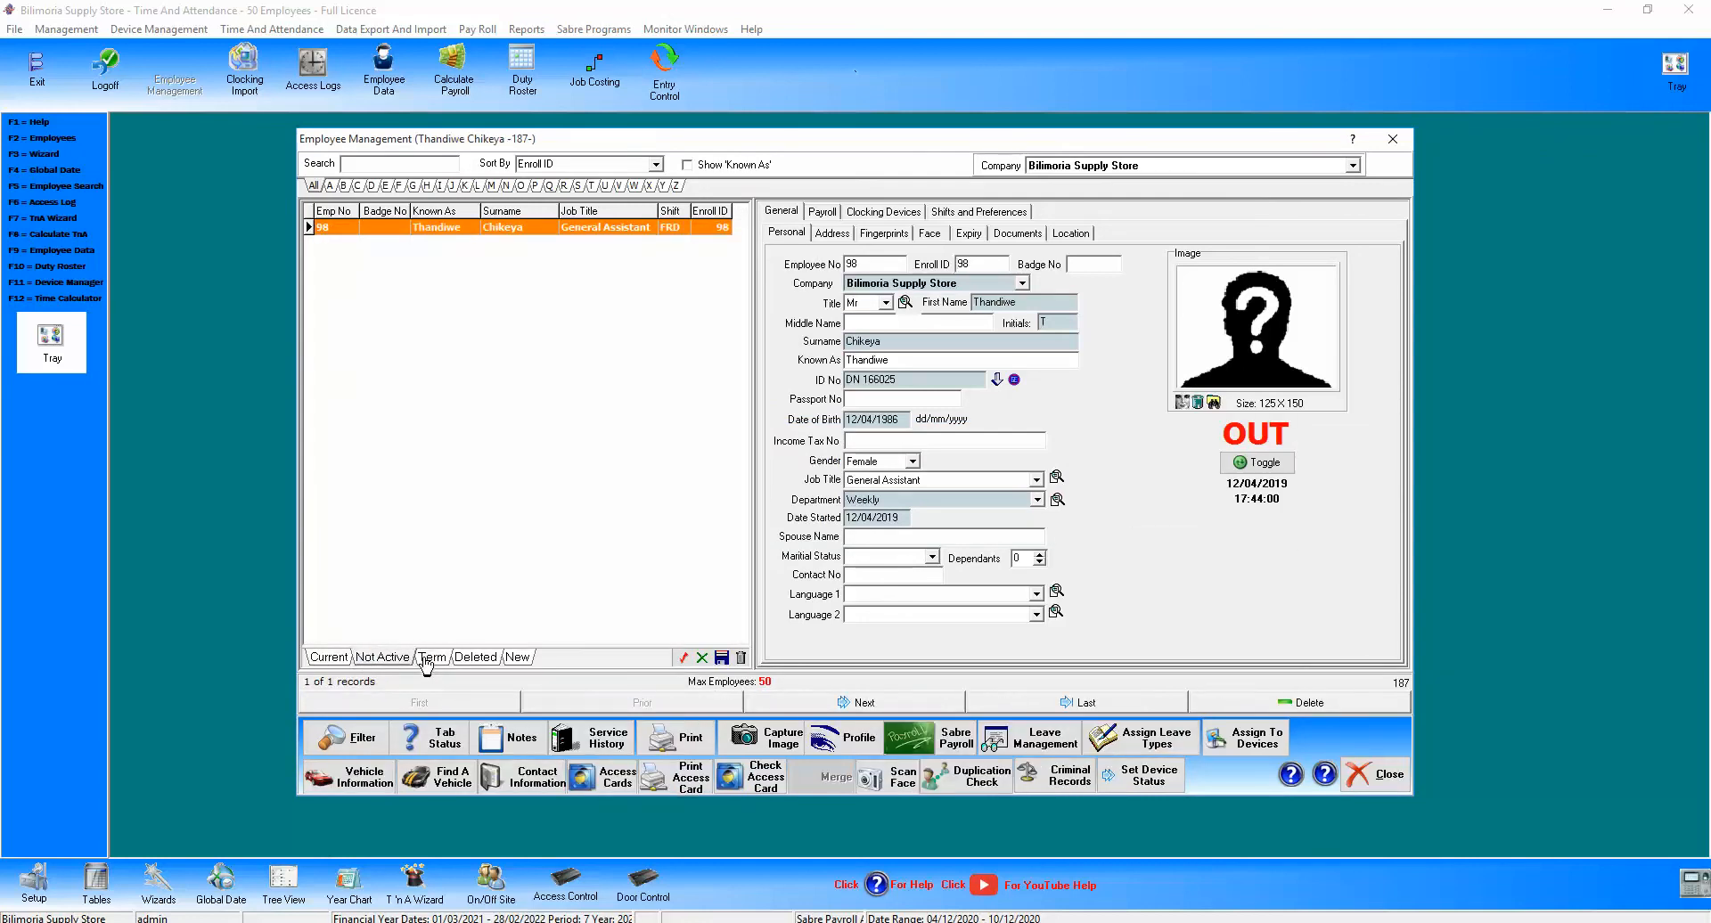
pyautogui.click(331, 658)
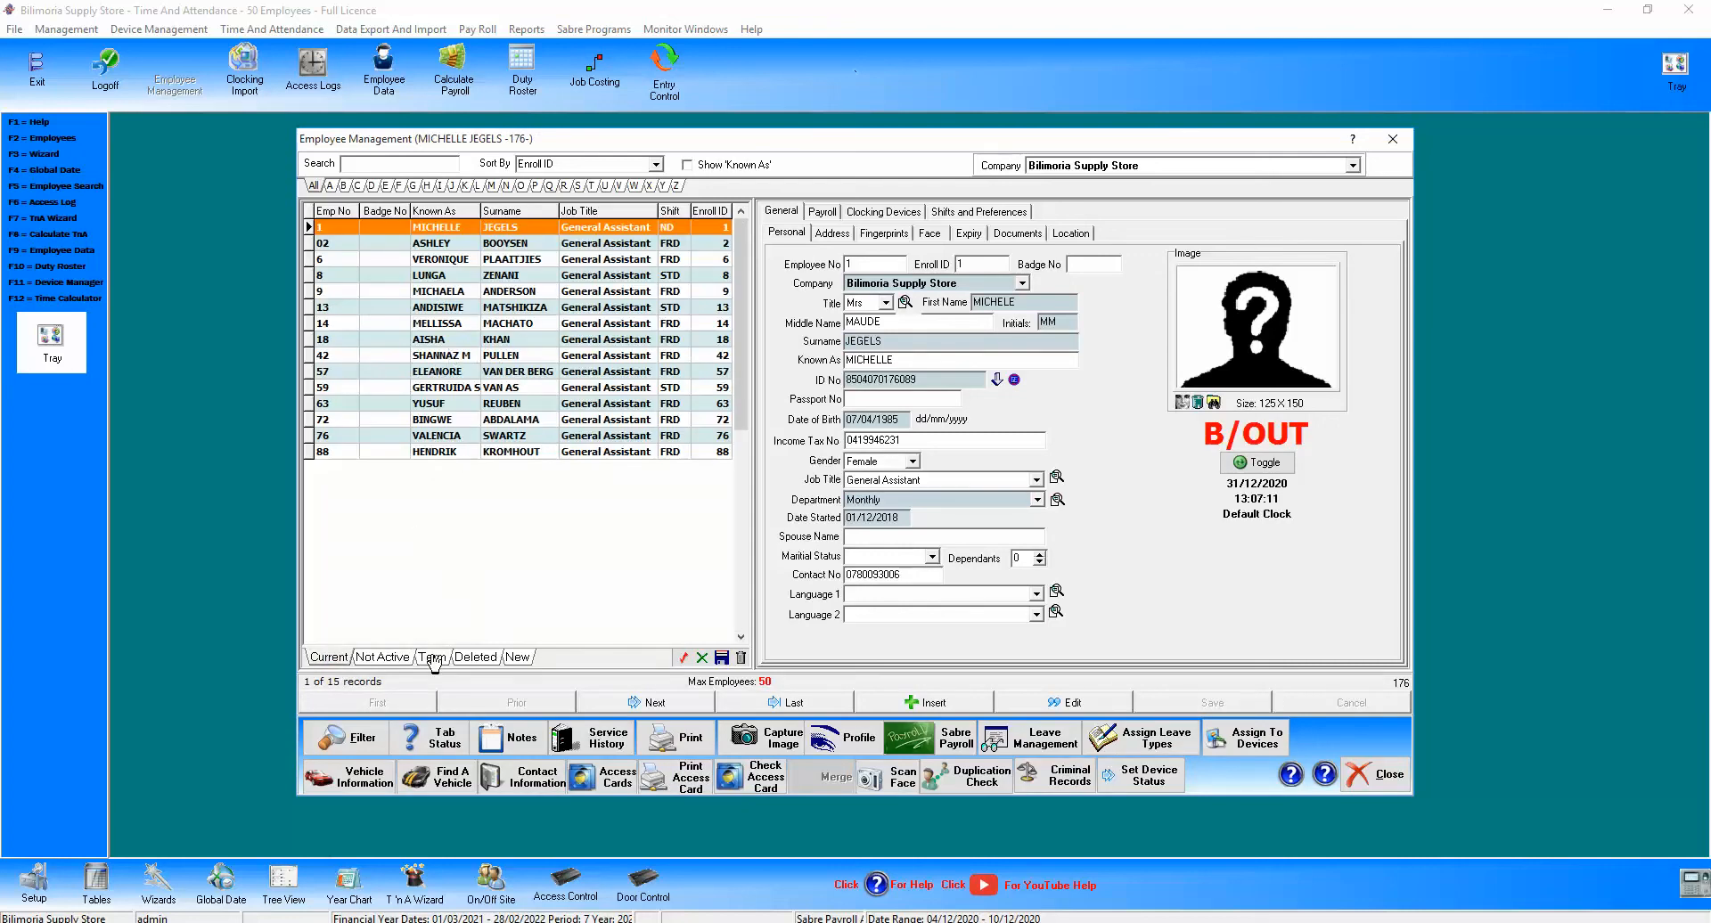
pyautogui.click(441, 452)
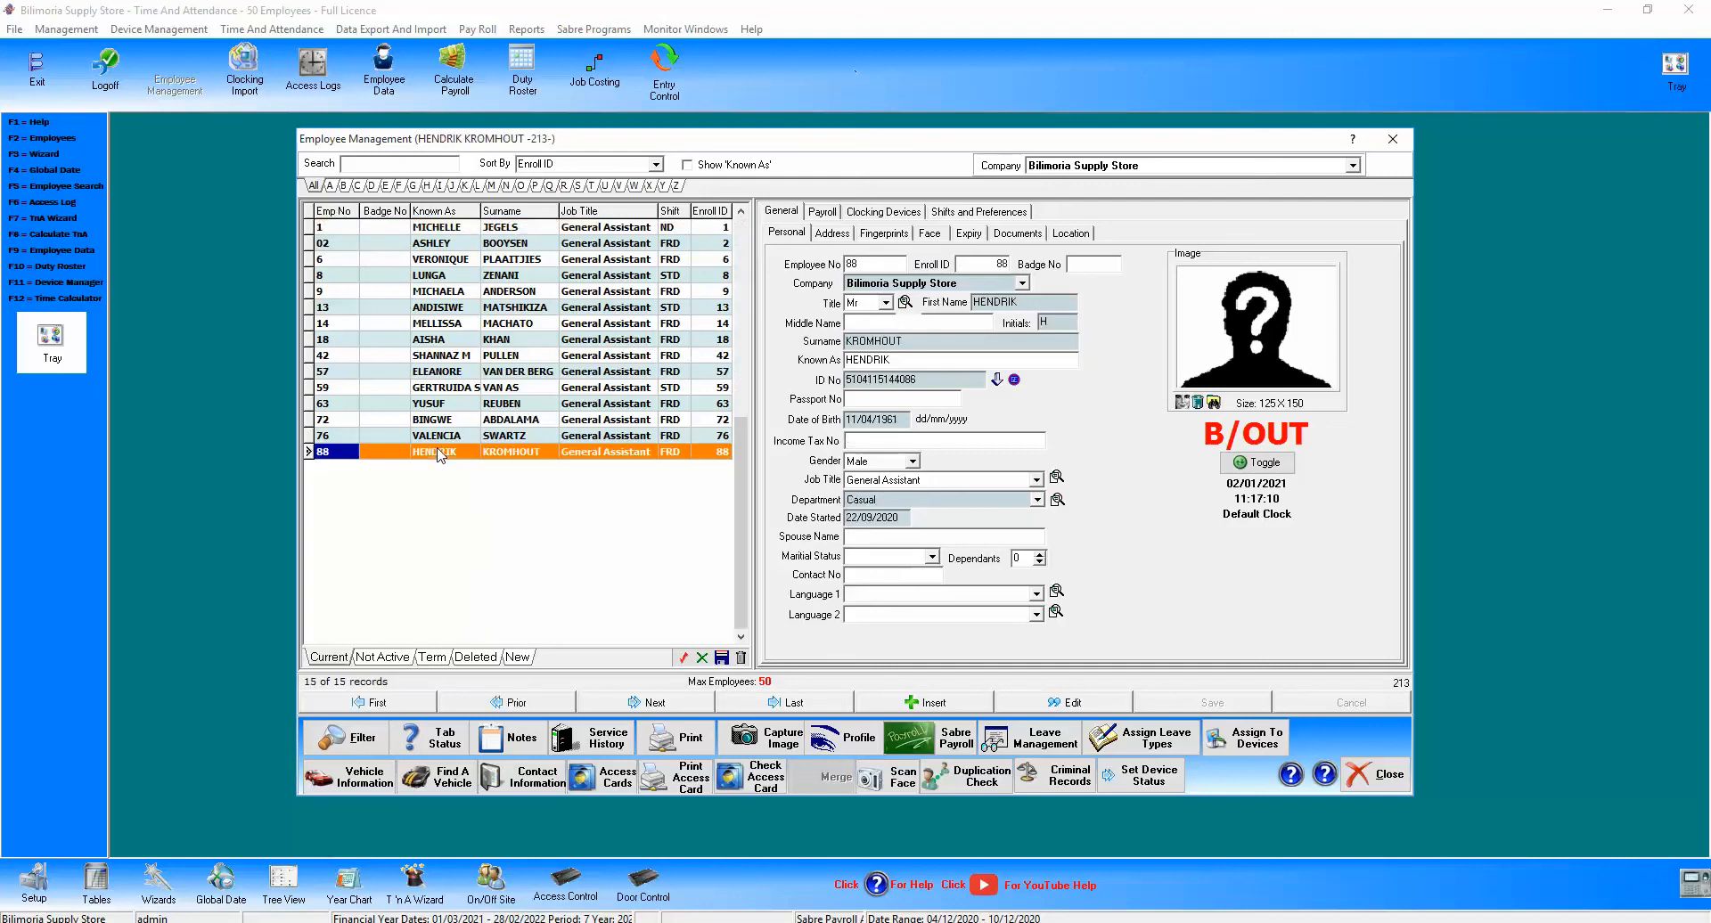
pyautogui.click(431, 657)
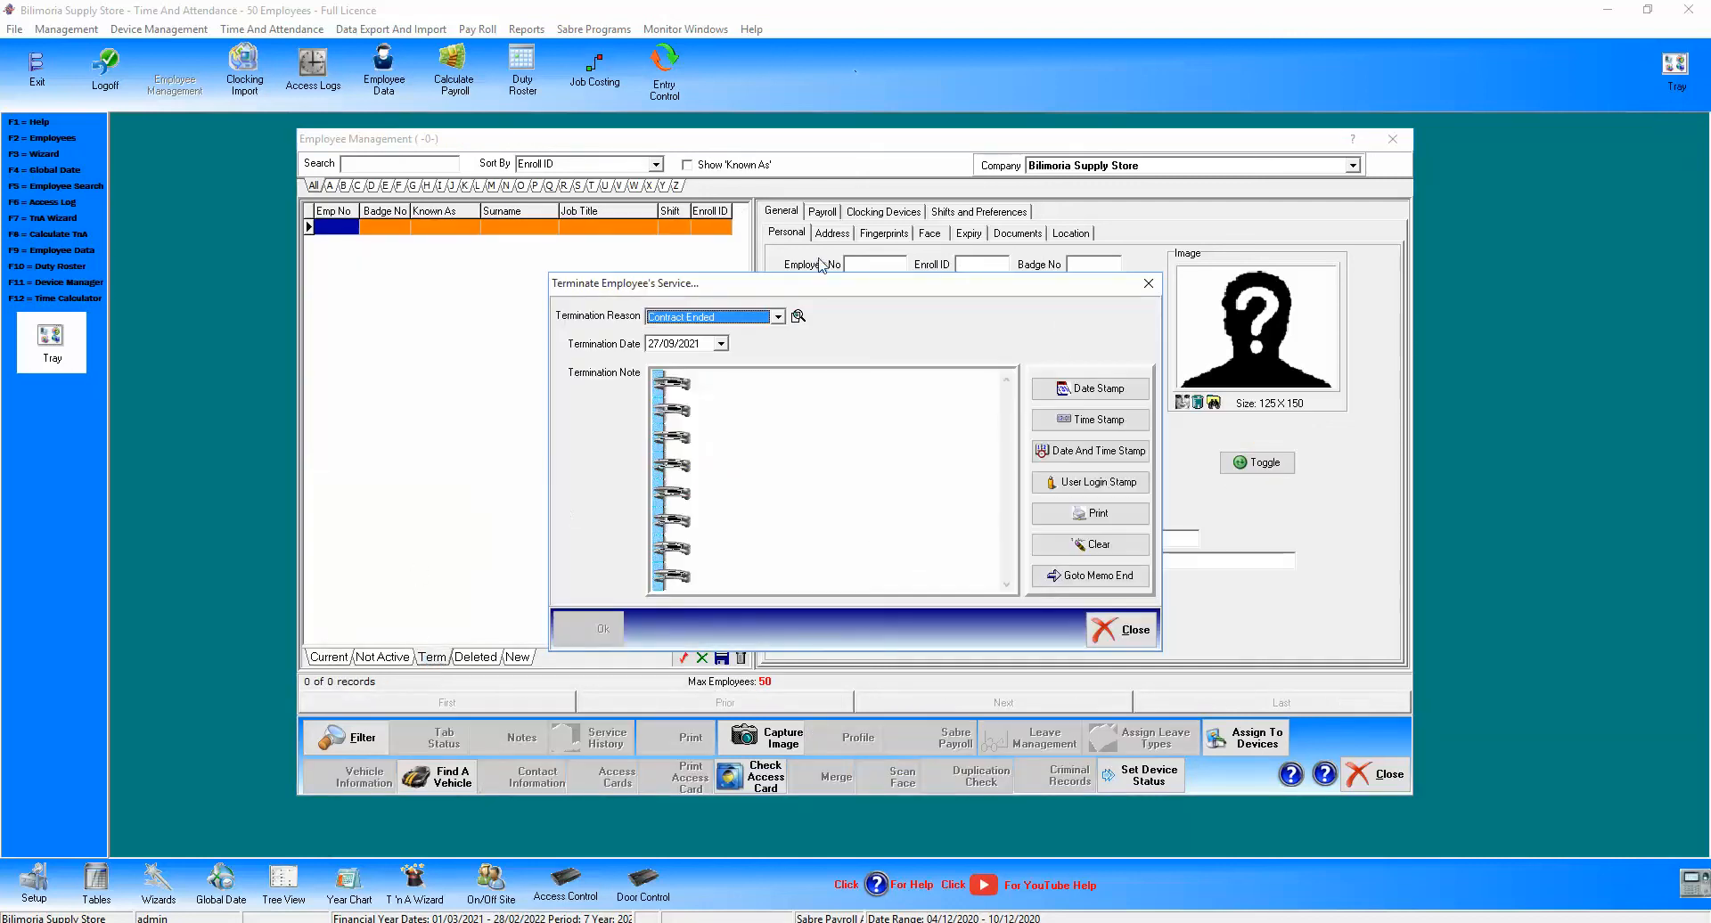
# Add and save a termination reason named Death in the list of termination reasons.
pyautogui.click(779, 316)
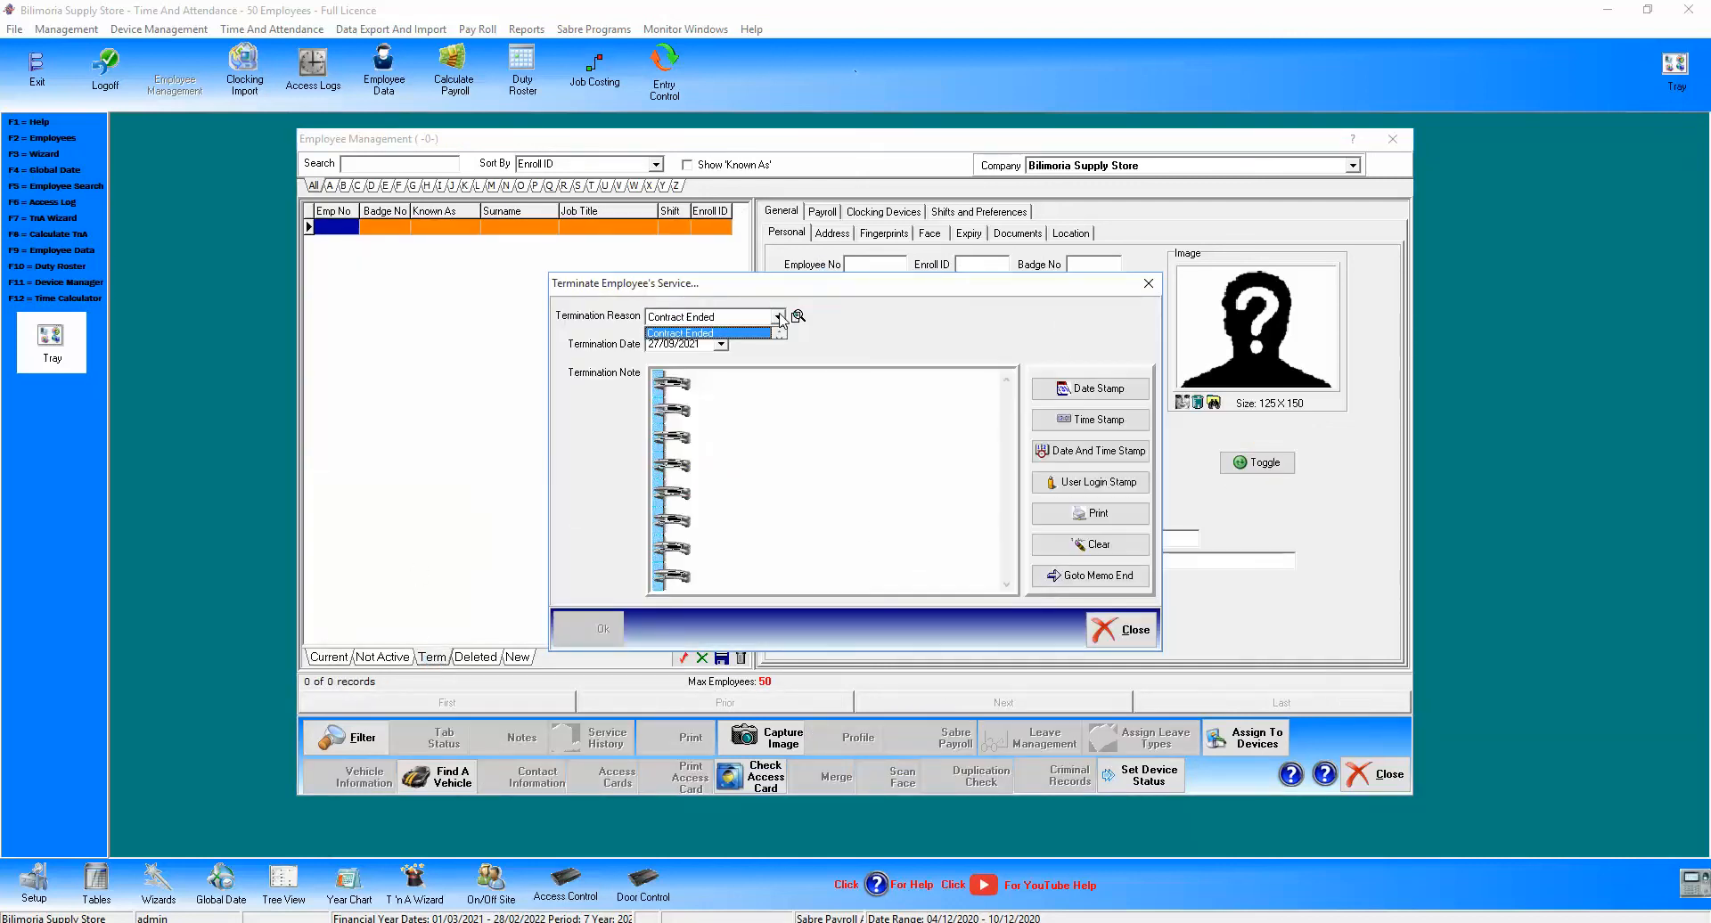
pyautogui.click(780, 315)
pyautogui.click(799, 317)
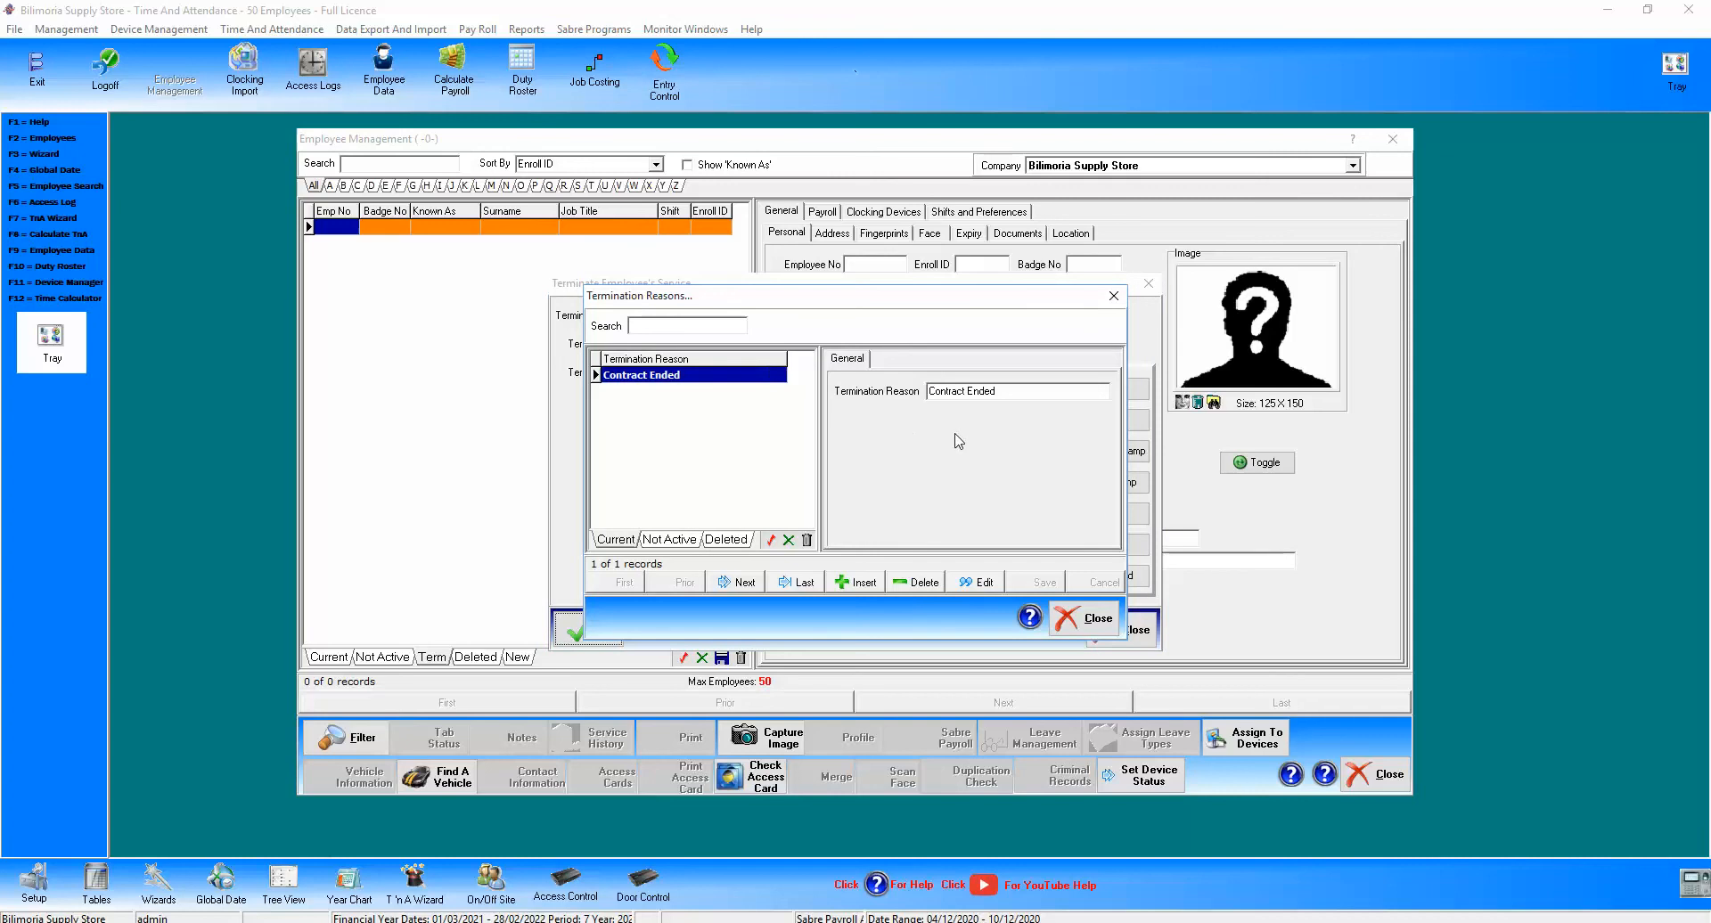
pyautogui.click(855, 584)
pyautogui.write('Death')
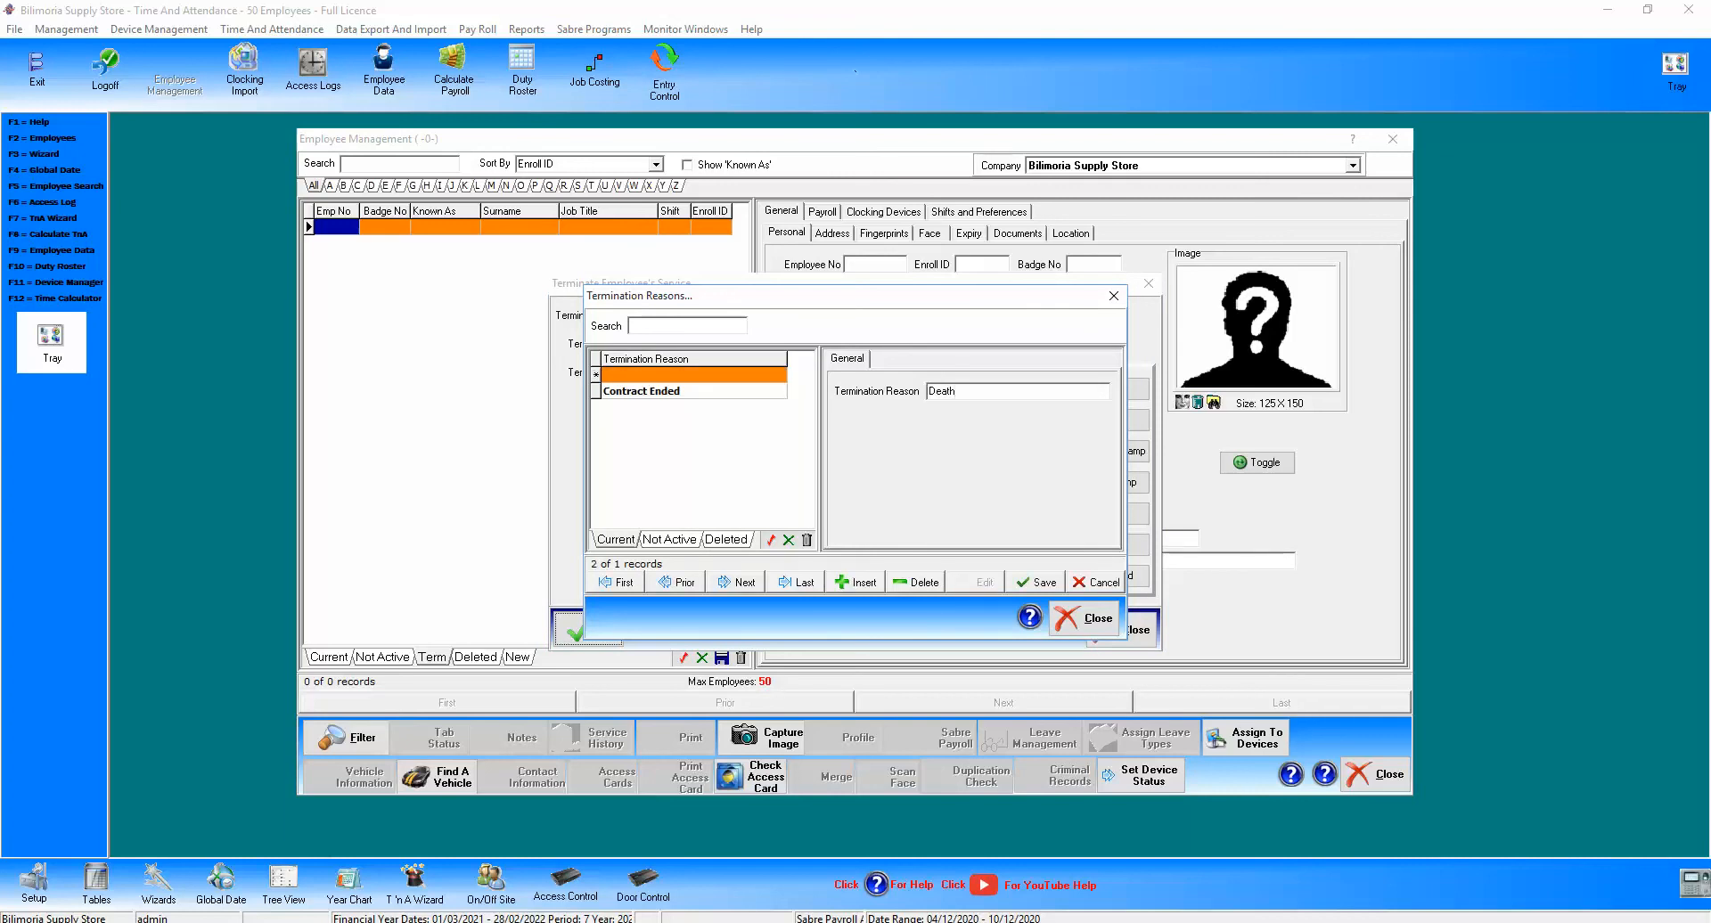
pyautogui.click(1025, 582)
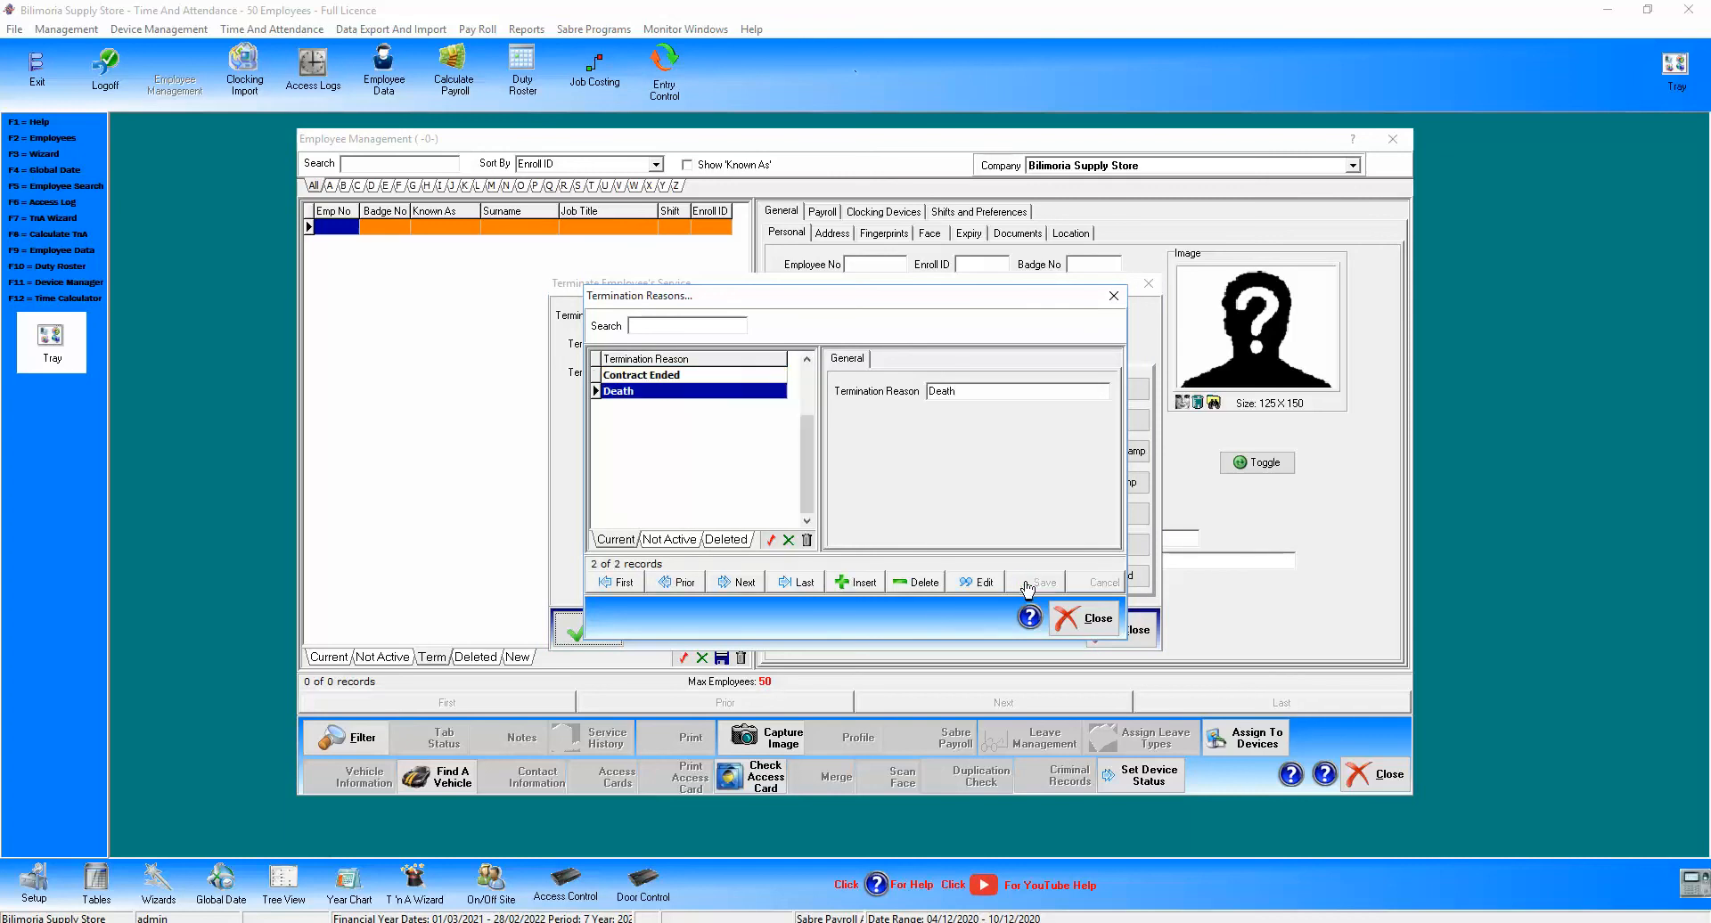
pyautogui.click(1061, 611)
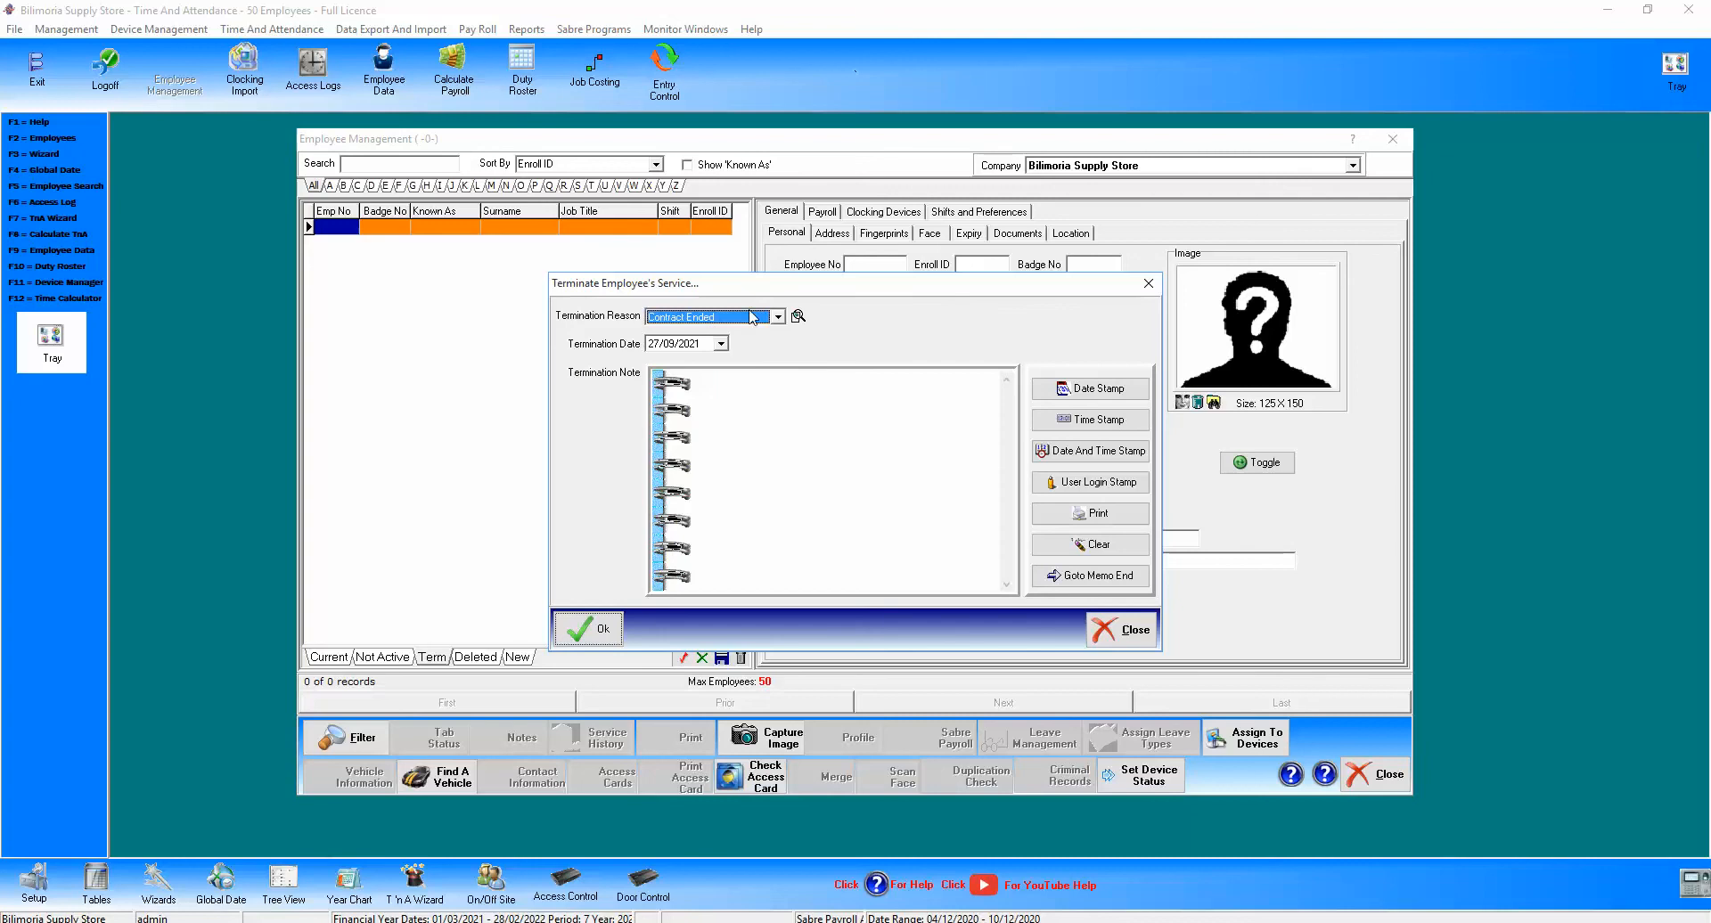
# Enter the termination note "frfwefwfwefqwff" and confirm terminating the employee's service with the reason Contract Ended.
pyautogui.click(760, 383)
pyautogui.write('frfwefwfwefqwff')
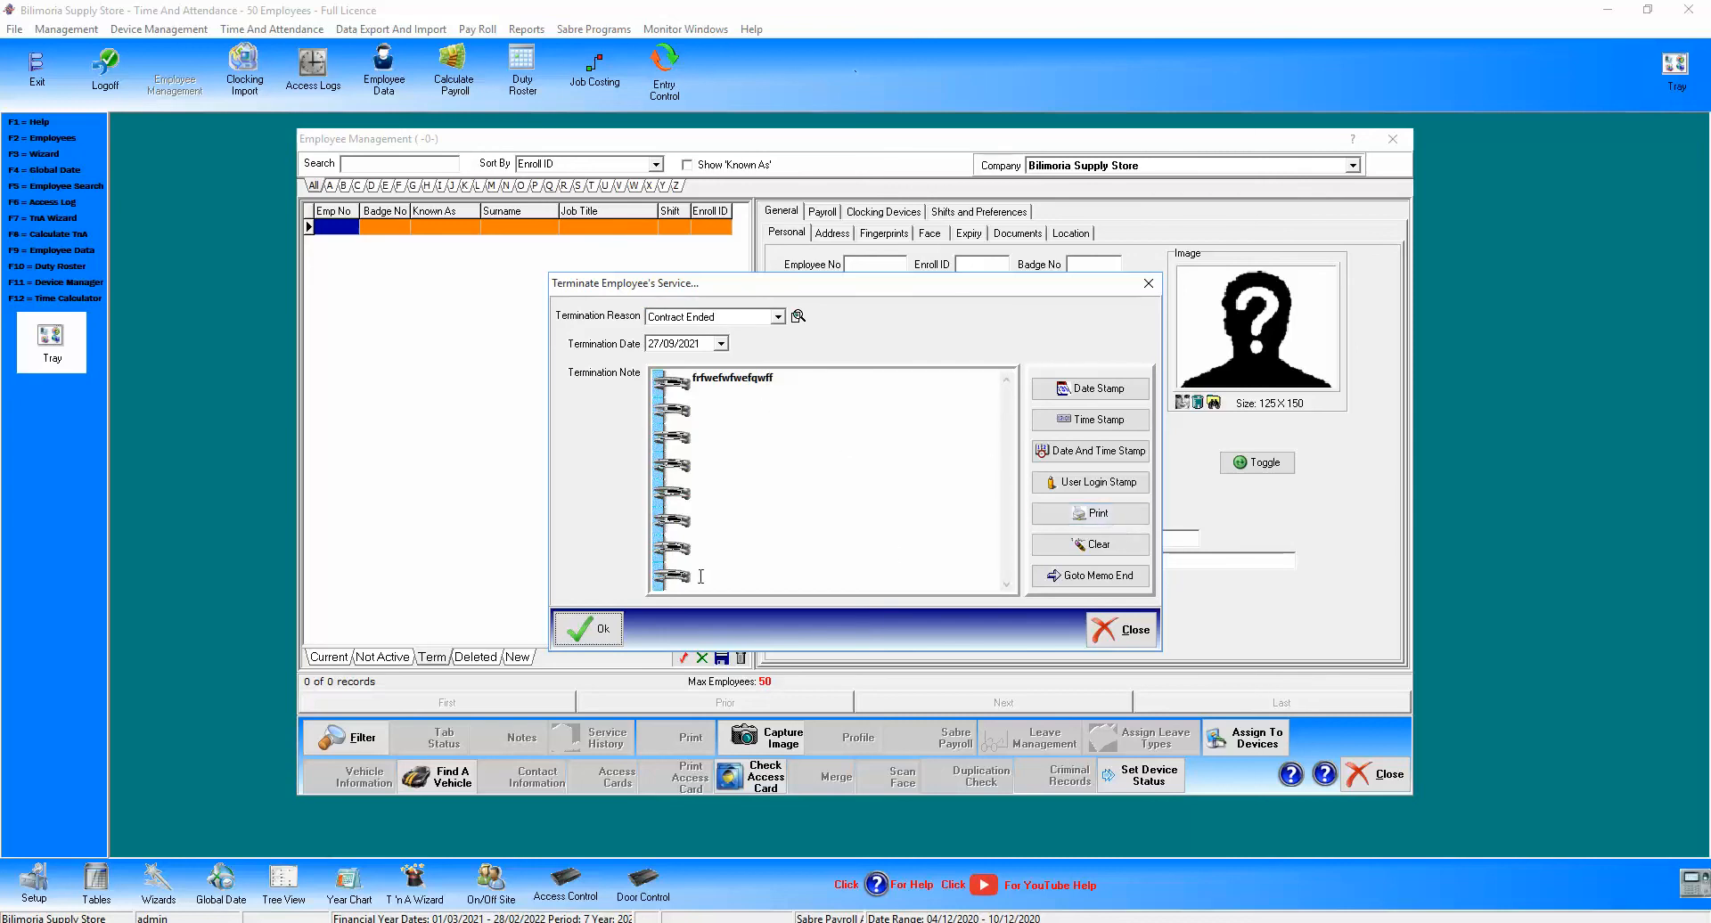
pyautogui.click(588, 630)
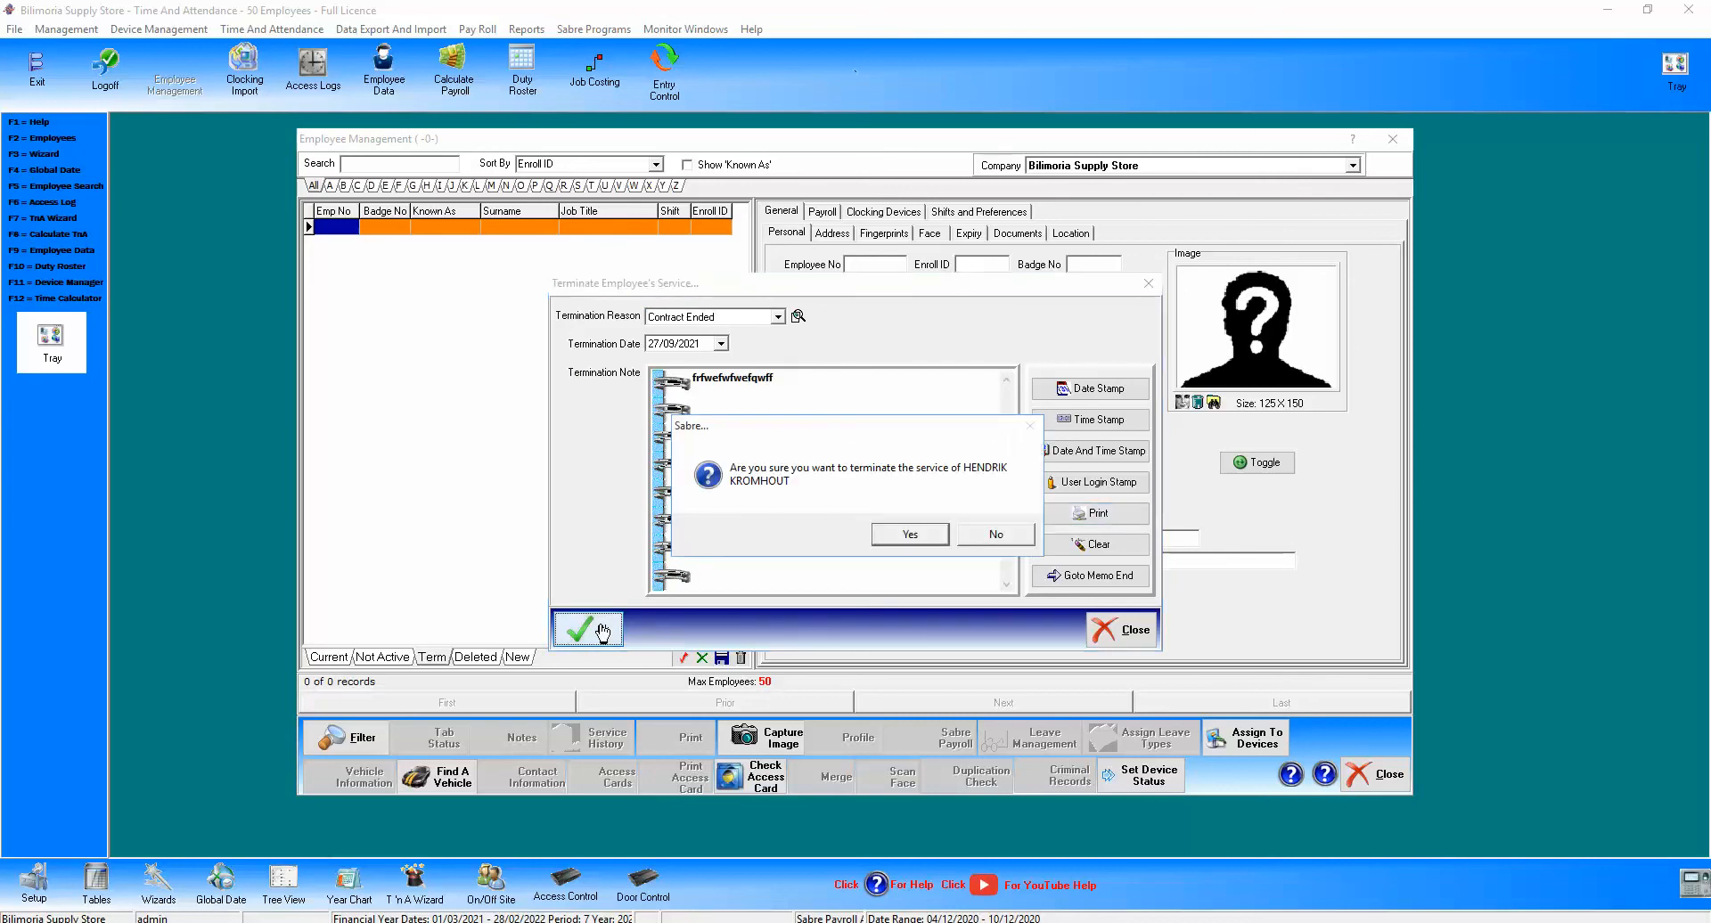
pyautogui.click(910, 535)
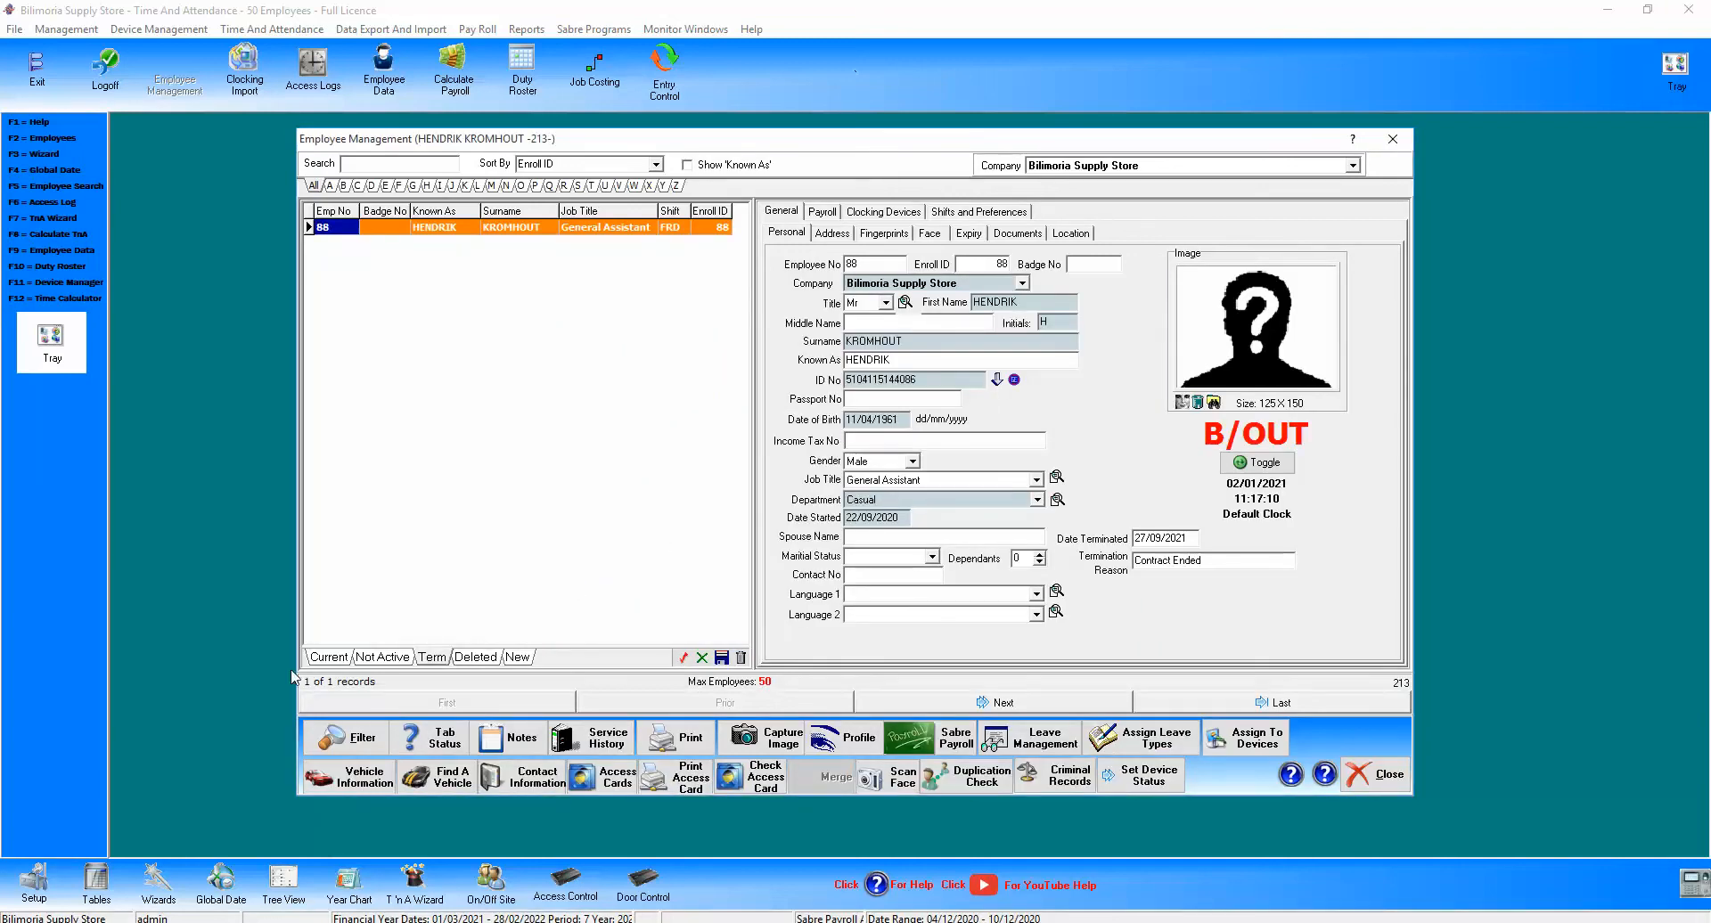
# Check the current employees list and the first record's employee number field.
pyautogui.click(326, 658)
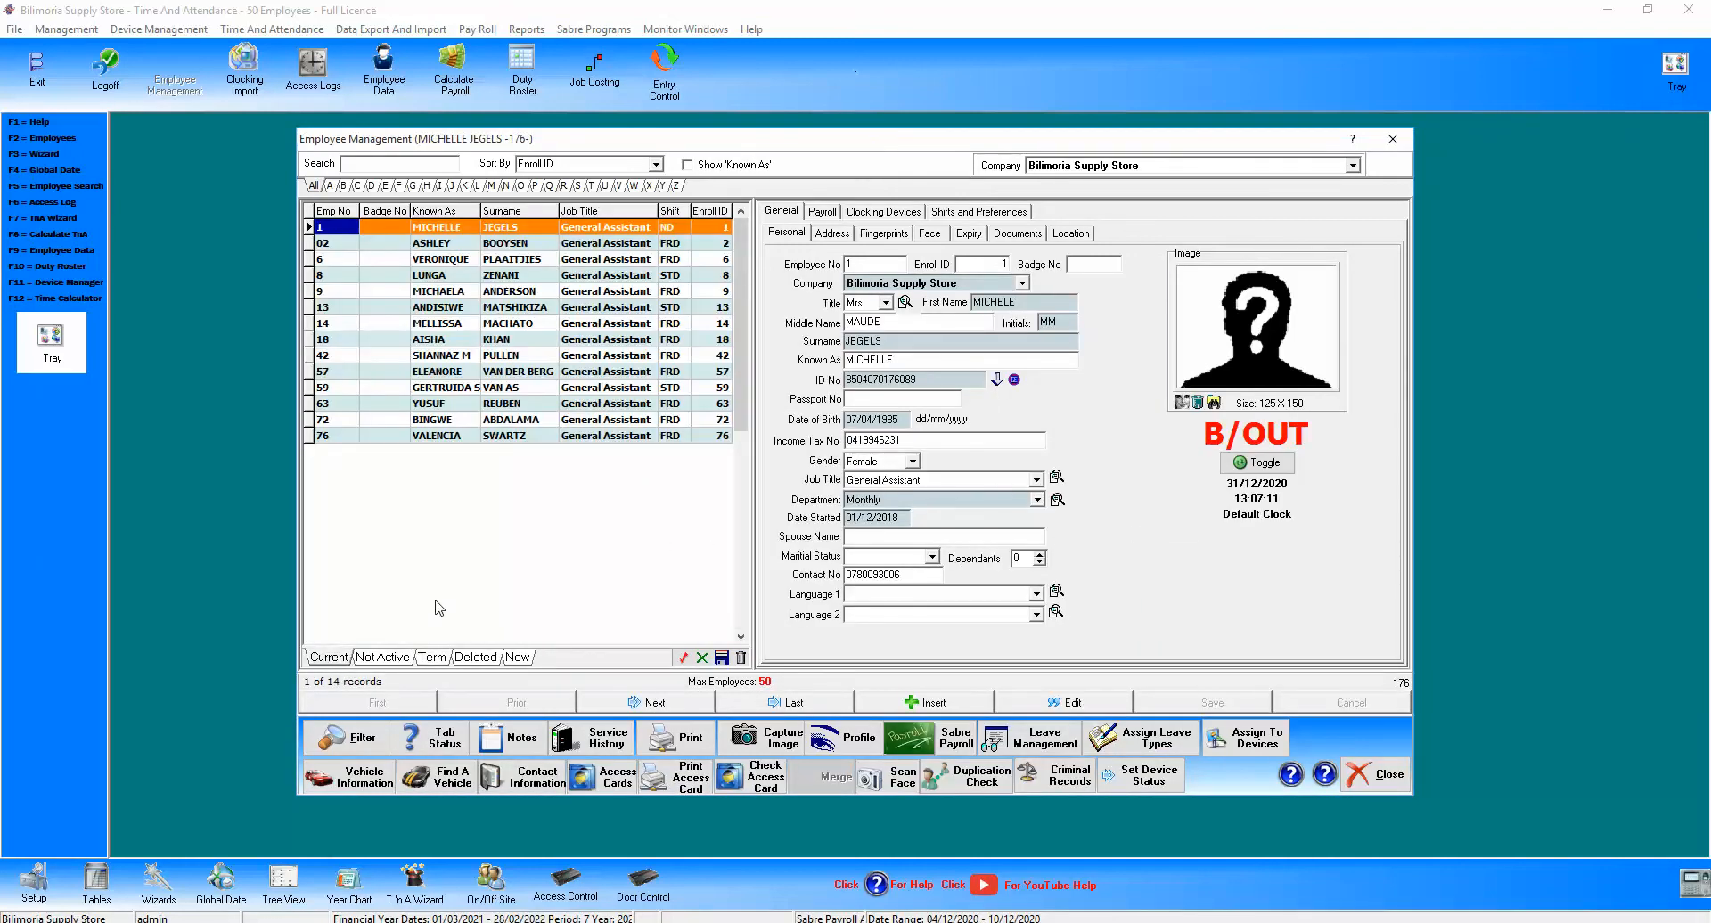
pyautogui.click(858, 265)
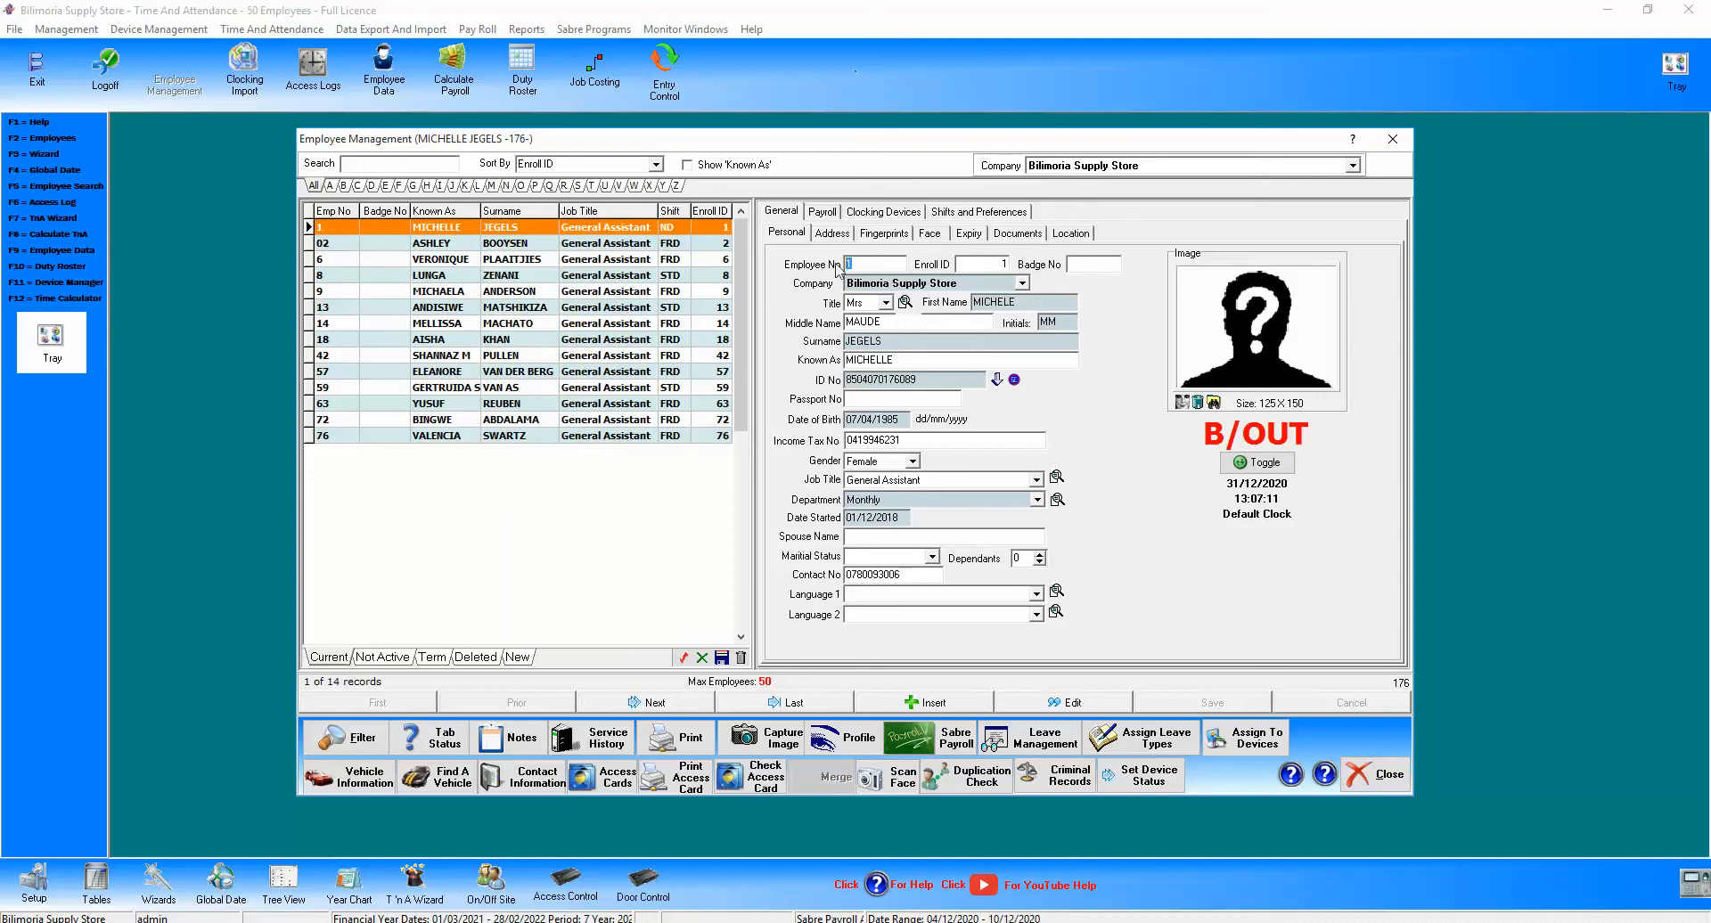